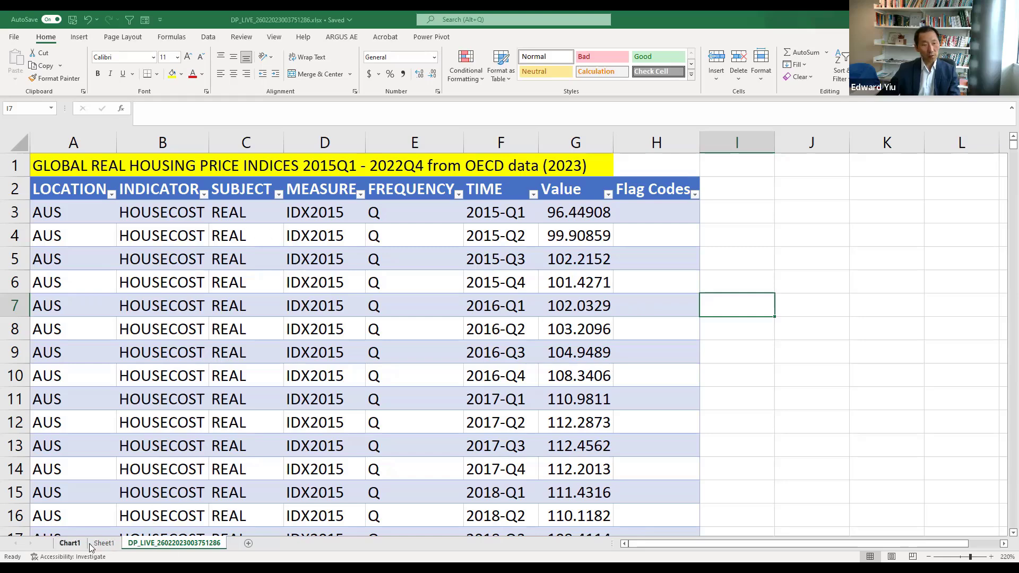
- Switch to Sheet1 to show the pivot table of average housing index by quarter per country
{"action": "key", "text": "ctrl+Page_Up"}
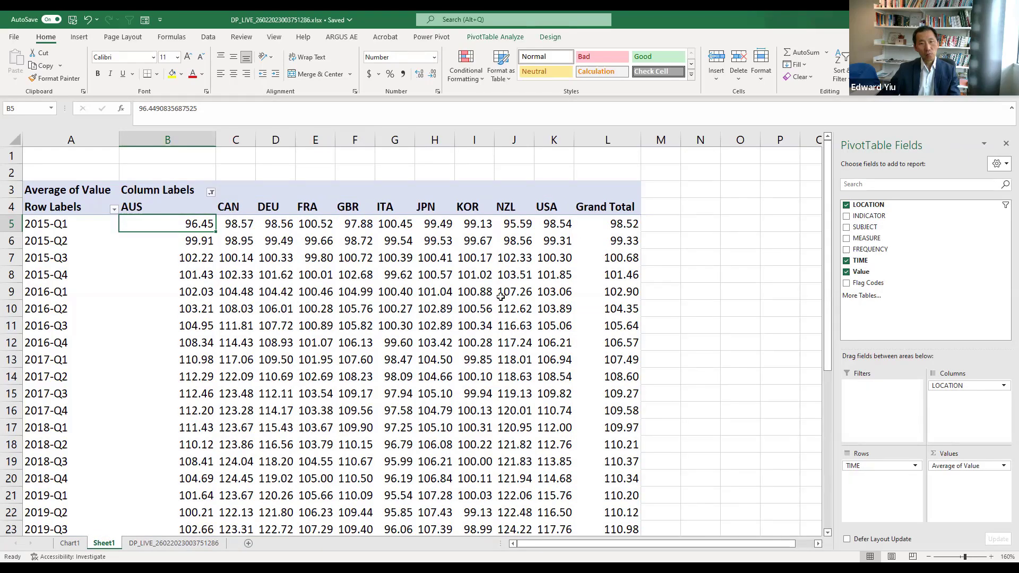
- View the Chart1 pivot line chart of country indices, then switch to Datawrapper in the browser
{"action": "mouse_move", "coordinate": [501, 297]}
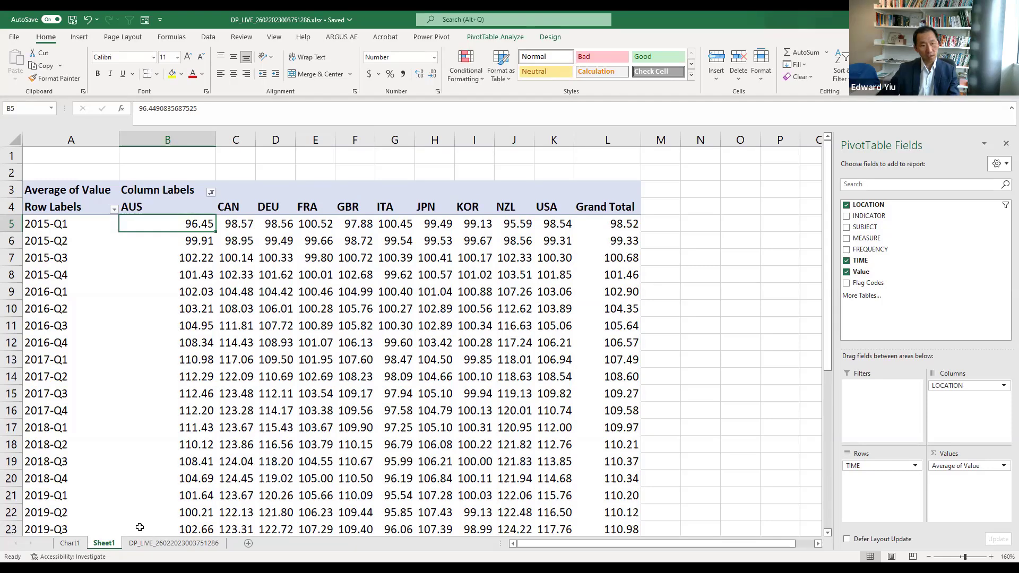
{"action": "left_click", "coordinate": [69, 544]}
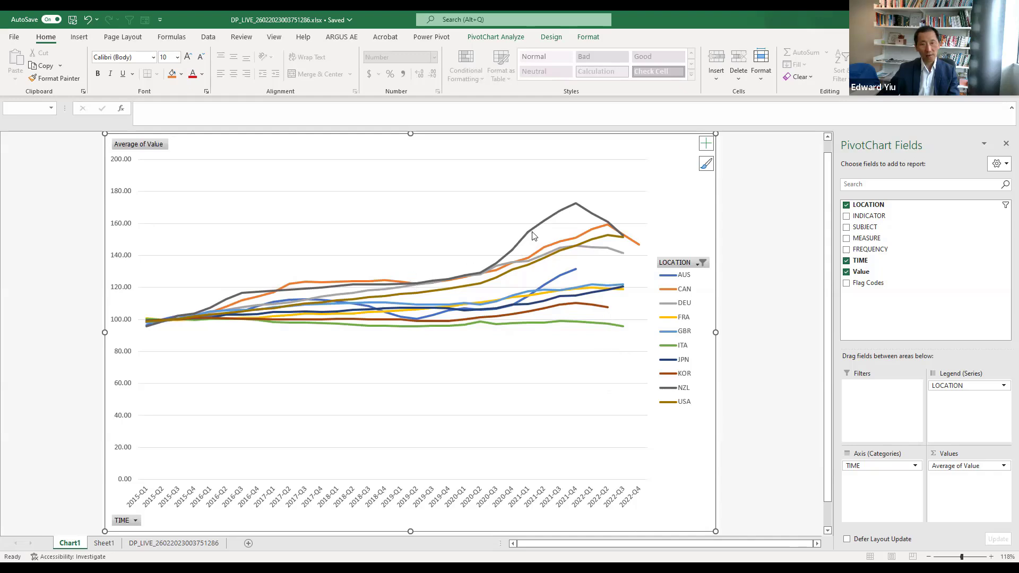
{"action": "mouse_move", "coordinate": [576, 204]}
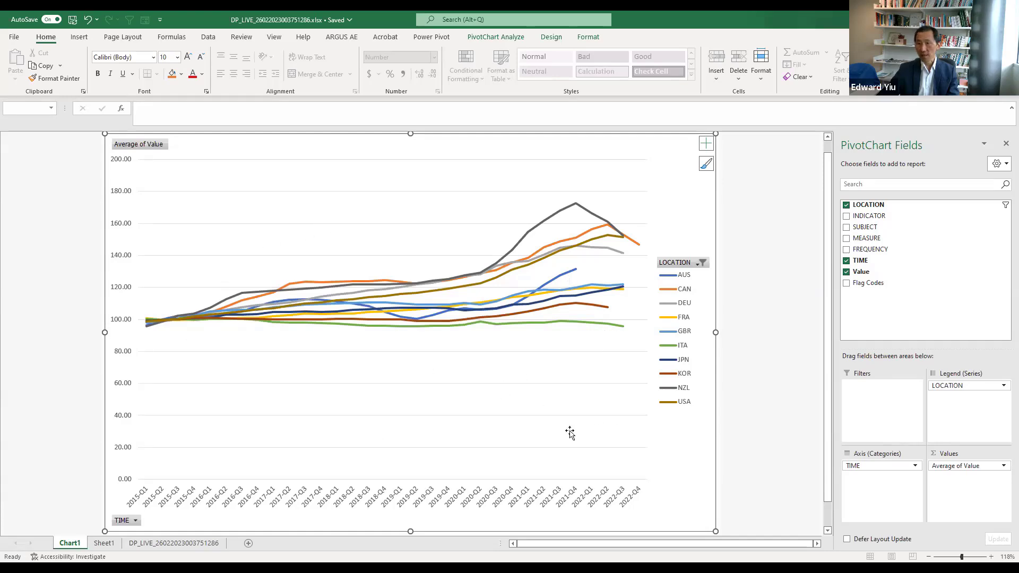
{"action": "key", "text": "alt+Tab"}
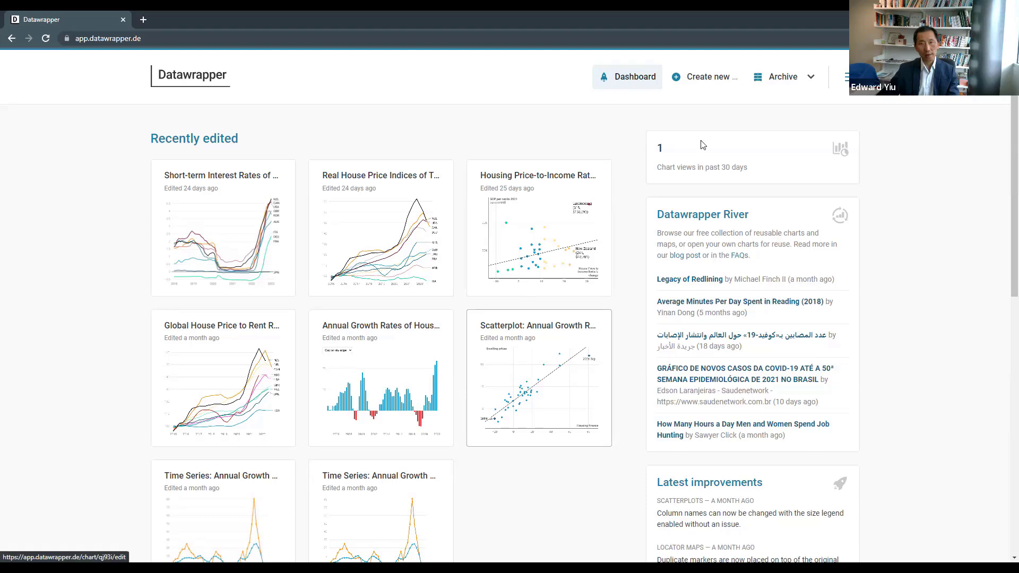
- Create a new Datawrapper chart and paste the copied quarterly pivot data into its data area
{"action": "left_click", "coordinate": [716, 77]}
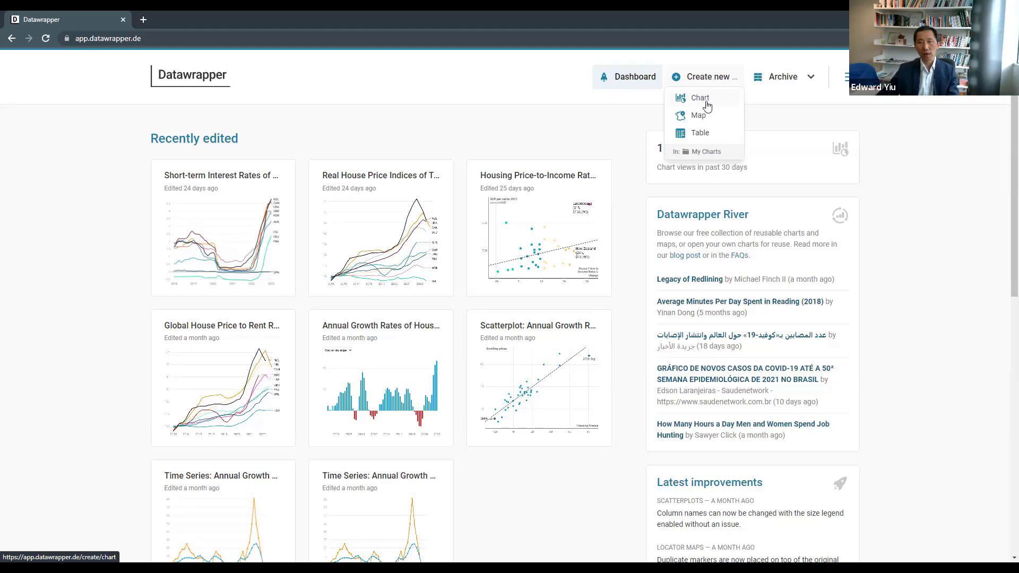
{"action": "left_click", "coordinate": [705, 106]}
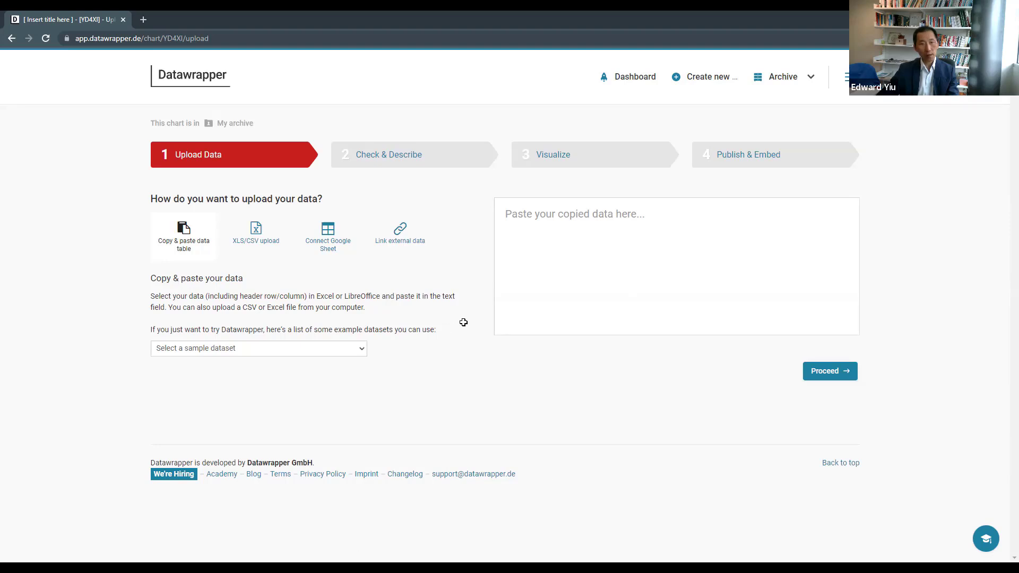
{"action": "left_click", "coordinate": [512, 217]}
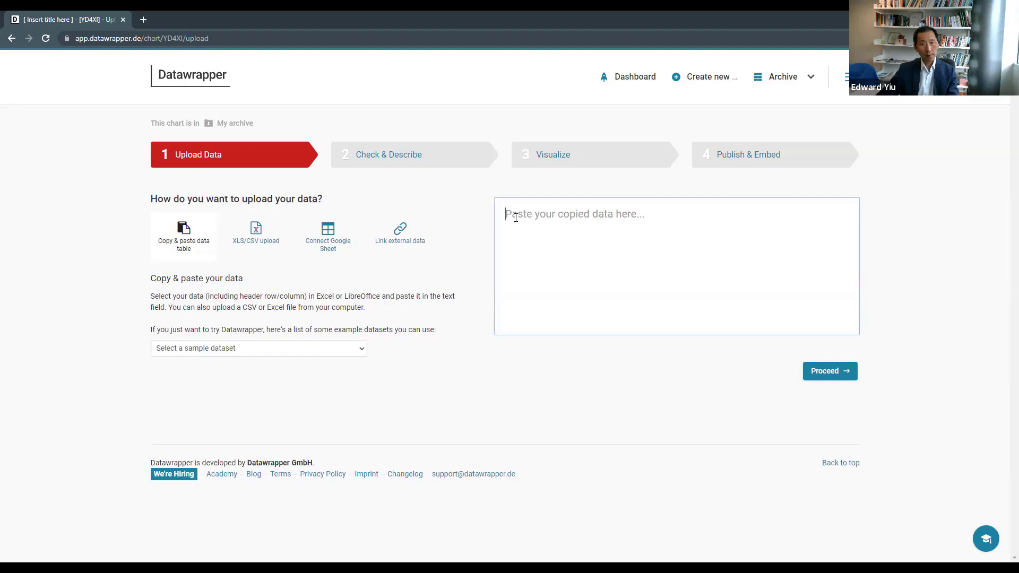
{"action": "right_click", "coordinate": [516, 219]}
{"action": "left_click", "coordinate": [558, 302]}
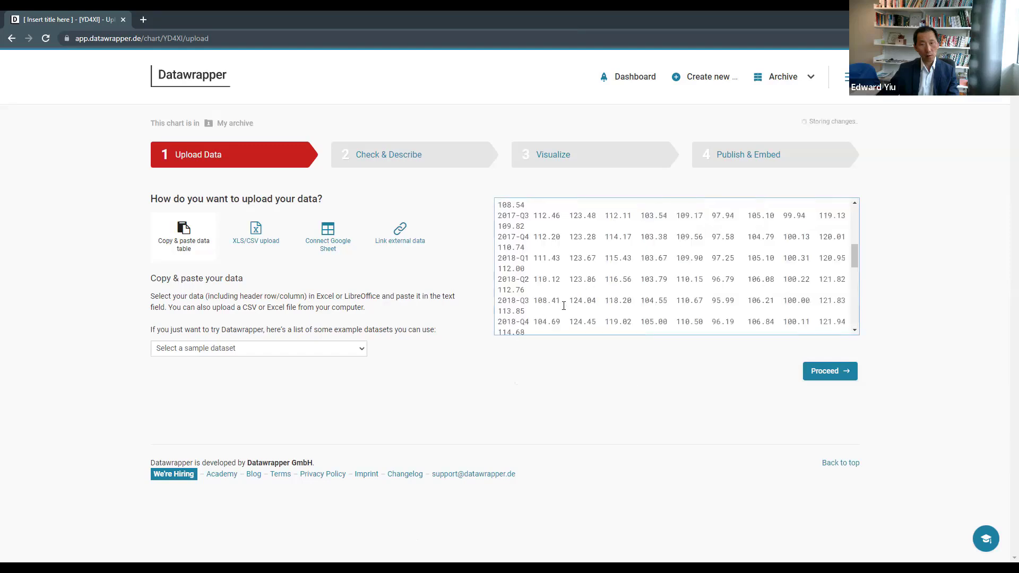
{"action": "scroll", "coordinate": [824, 255], "scroll_direction": "up", "scroll_amount": 5}
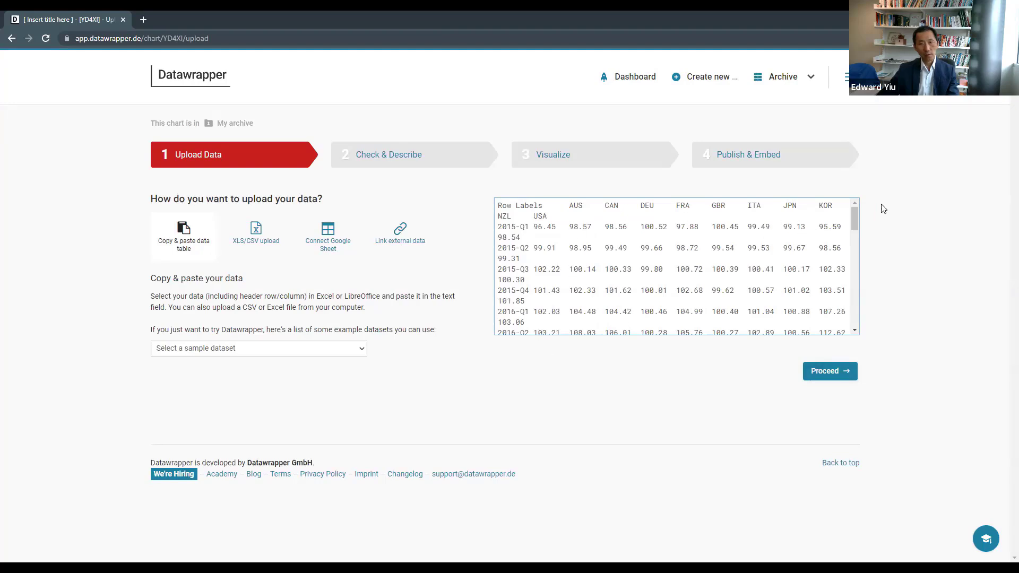
- Proceed through Check & Describe to the Visualize step showing the 2015–2022 line chart
{"action": "left_click", "coordinate": [830, 378]}
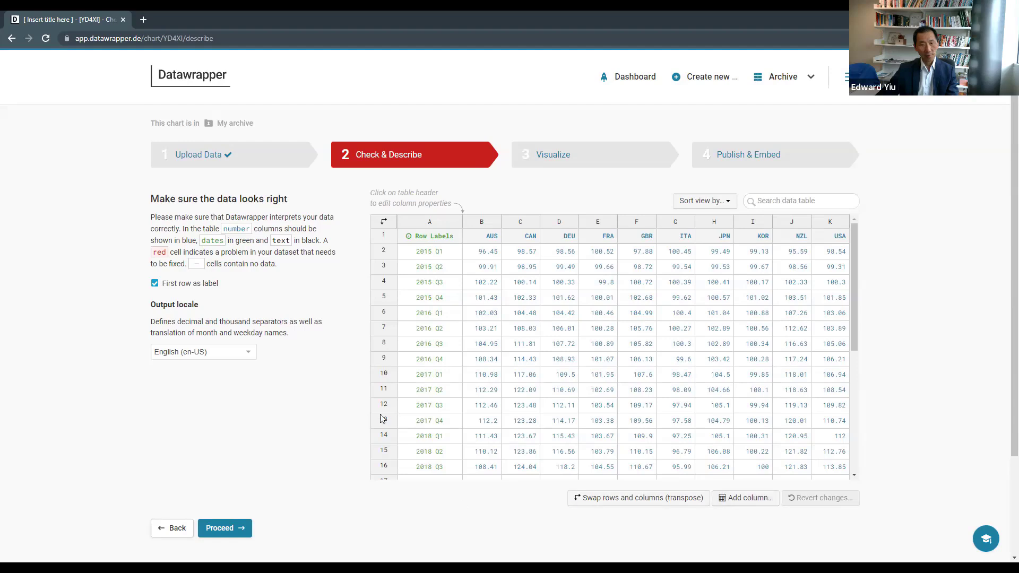
{"action": "left_click", "coordinate": [229, 531]}
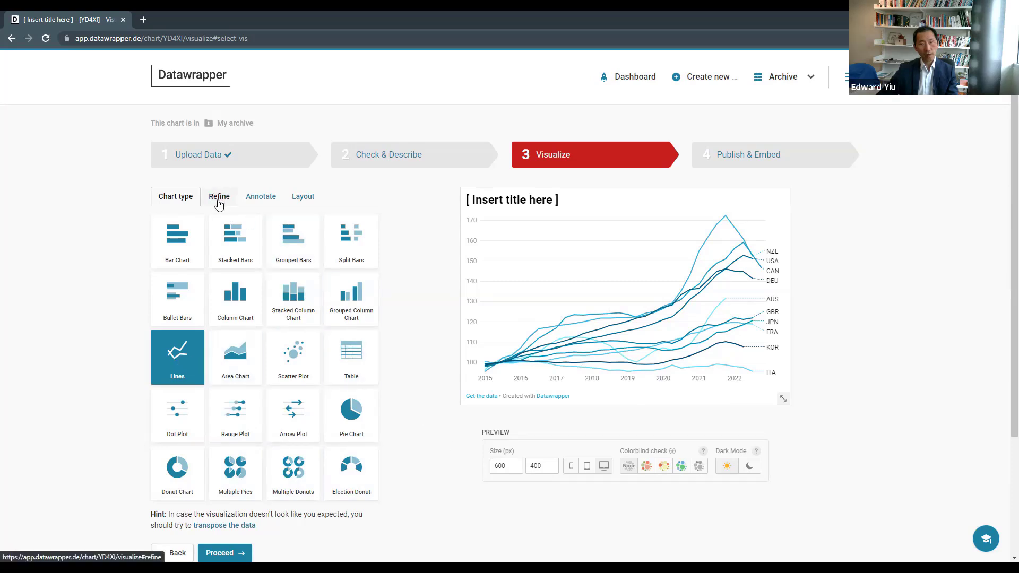
- Go to the Refine settings and scroll down to the Customize lines section
{"action": "left_click", "coordinate": [218, 203]}
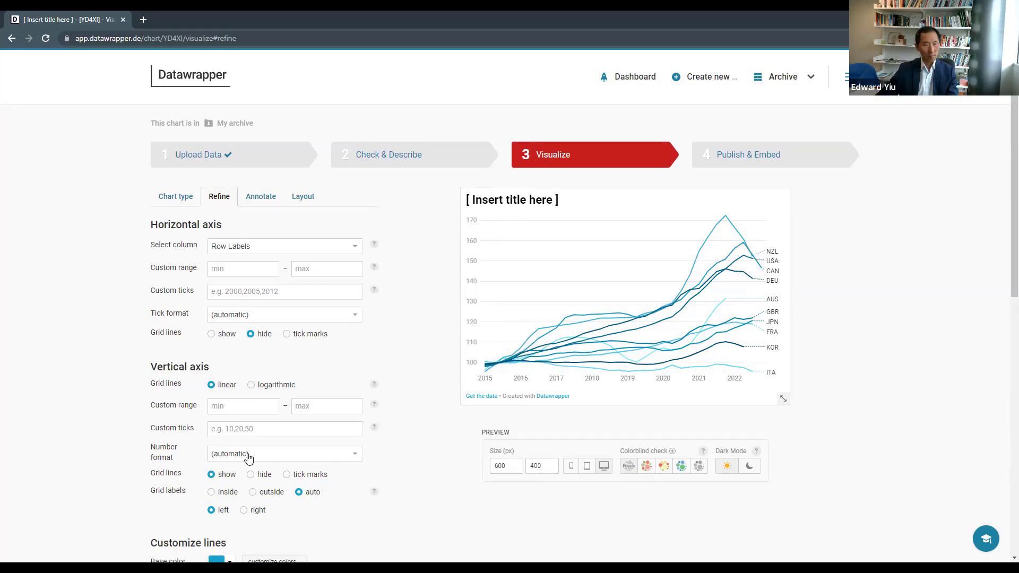
{"action": "scroll", "coordinate": [213, 261], "scroll_direction": "down", "scroll_amount": 7}
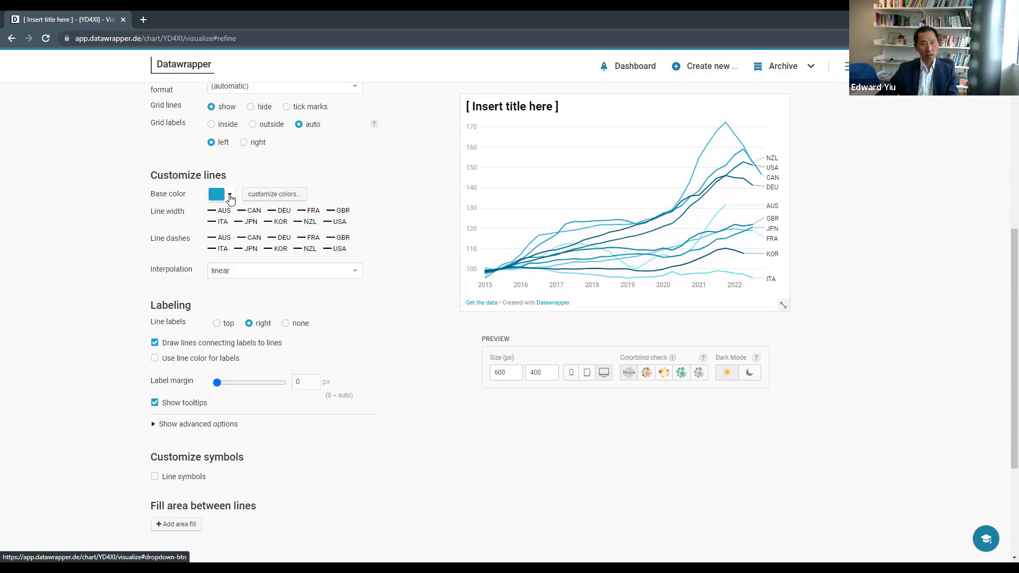
- Colour the AUS line red, CAN orange, DEU light orange and FRA light yellow
{"action": "left_click", "coordinate": [275, 194]}
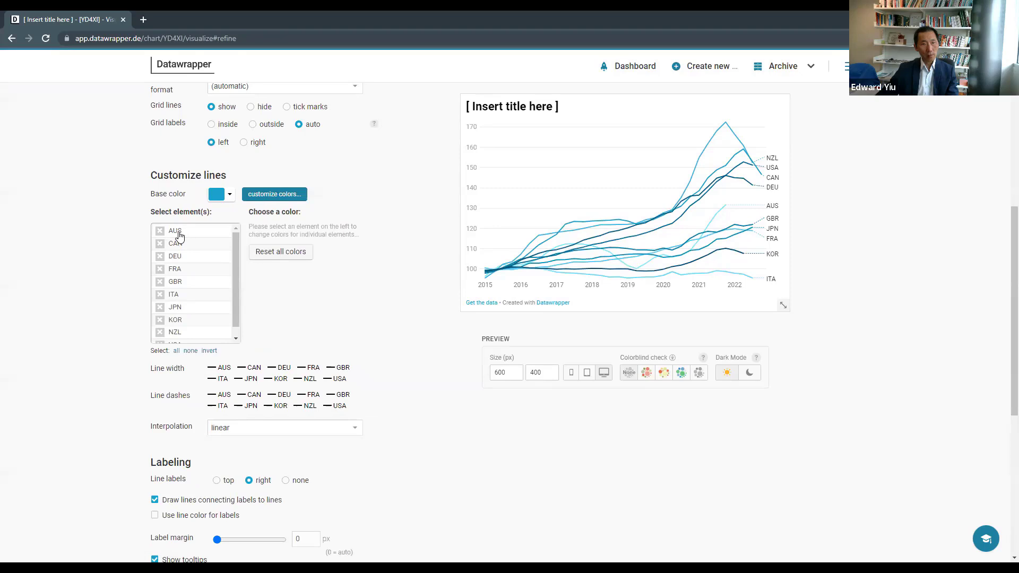
{"action": "left_click", "coordinate": [179, 233]}
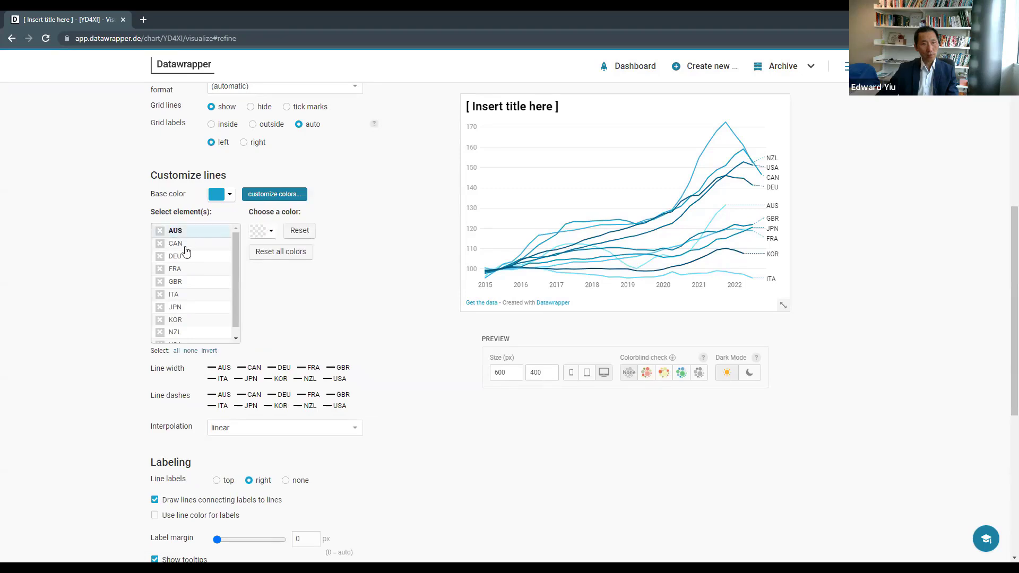
{"action": "left_click", "coordinate": [268, 232]}
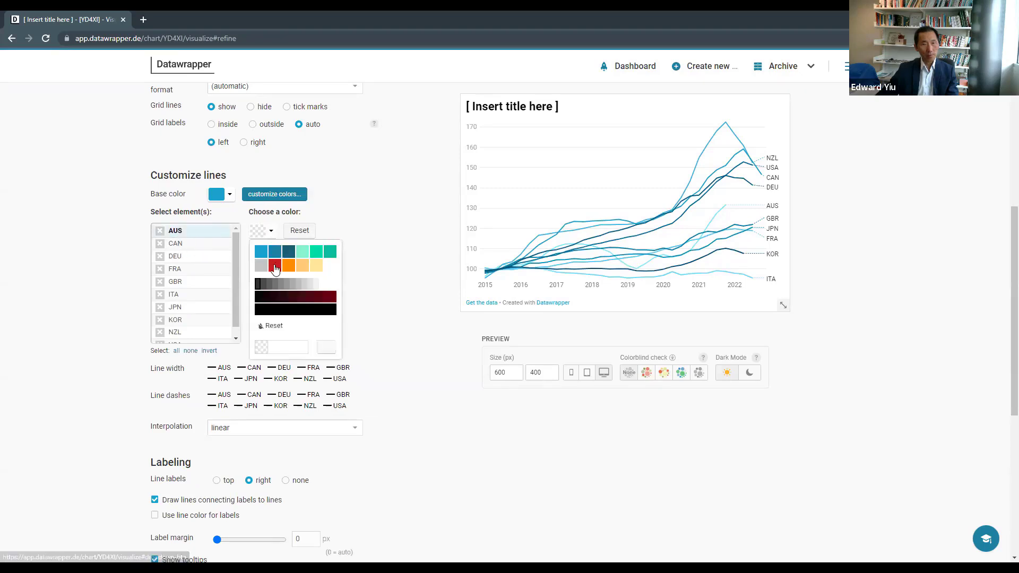
{"action": "left_click", "coordinate": [275, 266]}
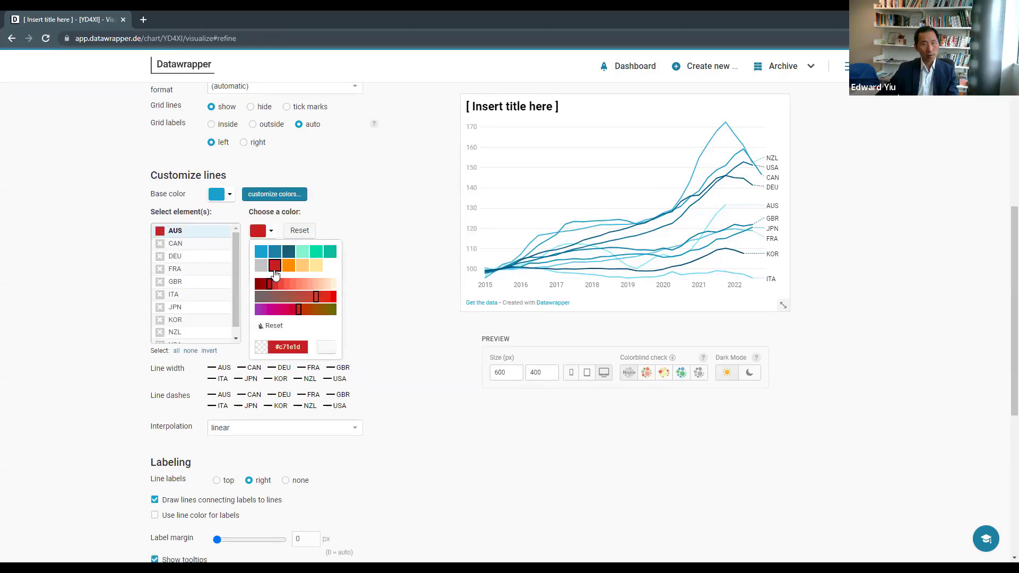
{"action": "left_click", "coordinate": [171, 244]}
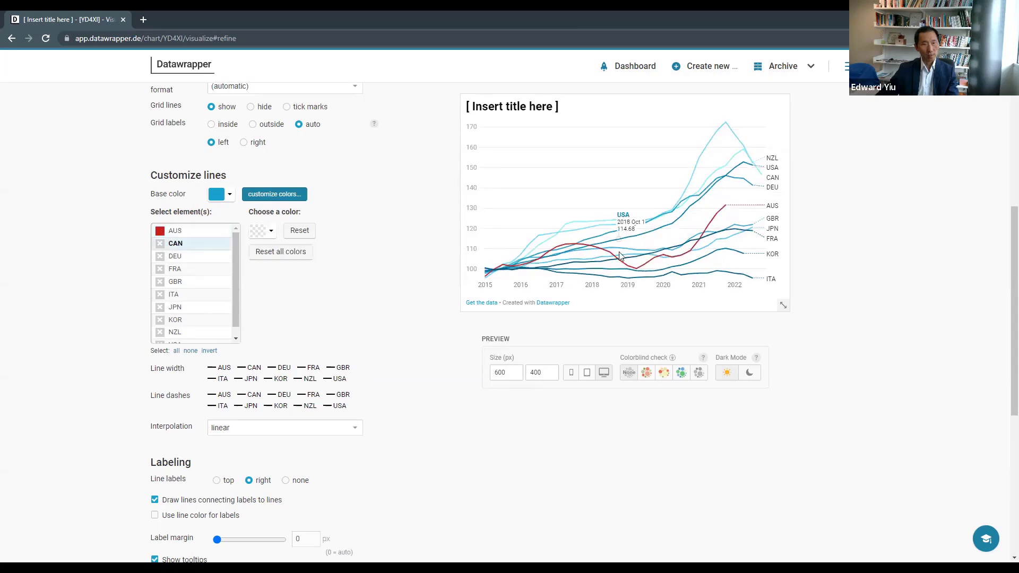
{"action": "left_click", "coordinate": [271, 231]}
{"action": "left_click", "coordinate": [288, 266]}
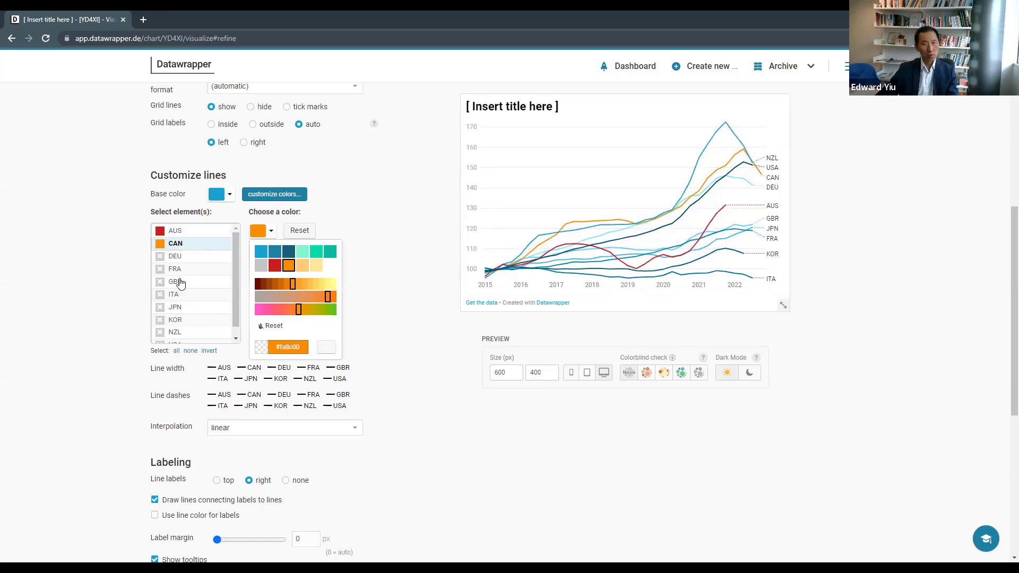
{"action": "left_click", "coordinate": [171, 257]}
{"action": "left_click", "coordinate": [270, 232]}
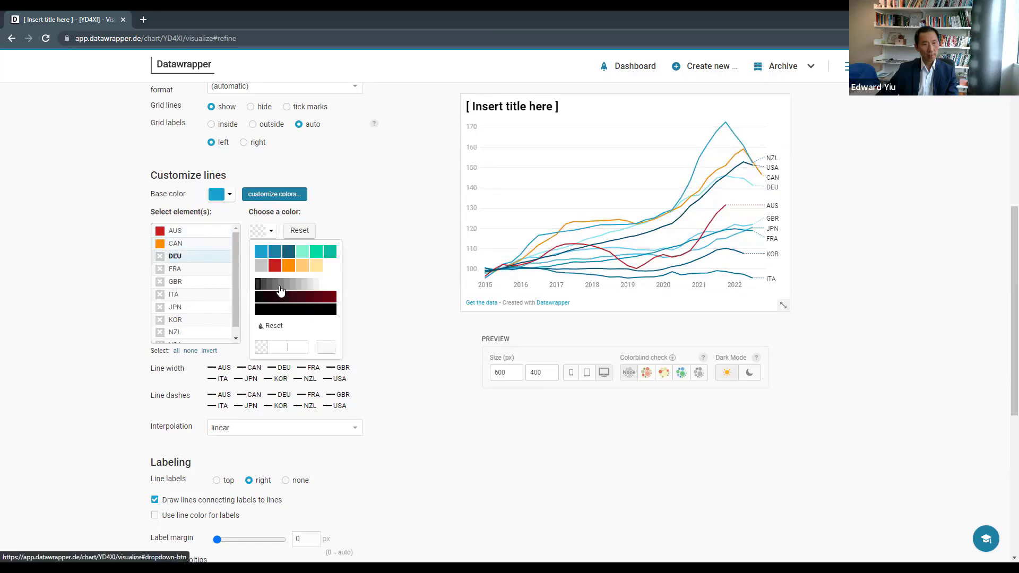
{"action": "left_click", "coordinate": [302, 265]}
{"action": "left_click", "coordinate": [190, 271]}
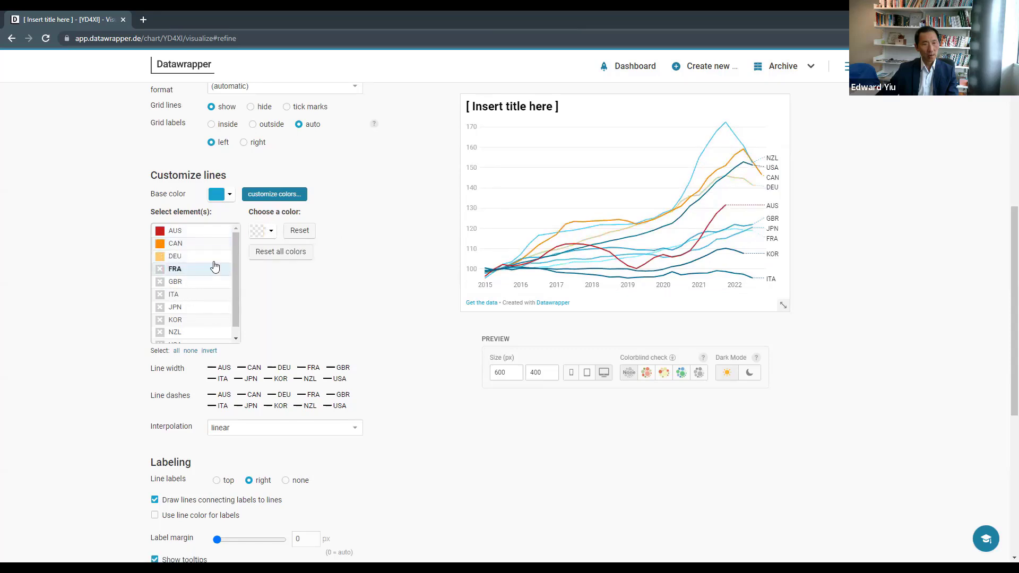
{"action": "left_click", "coordinate": [268, 233]}
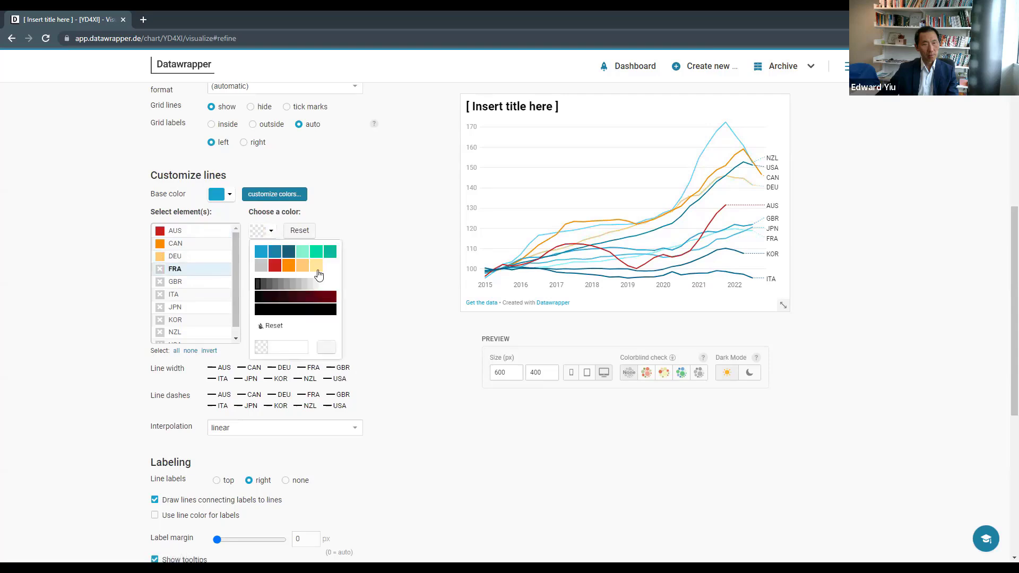
{"action": "left_click", "coordinate": [317, 266]}
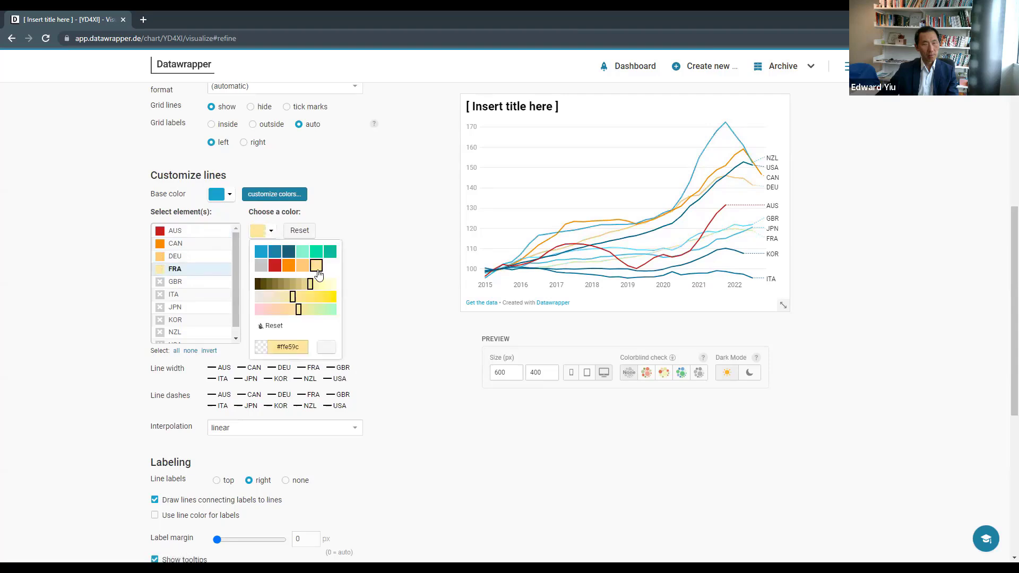
- Colour the GBR line blue and the ITA and JPN lines dark teal
{"action": "left_click", "coordinate": [171, 282]}
{"action": "left_click", "coordinate": [272, 234]}
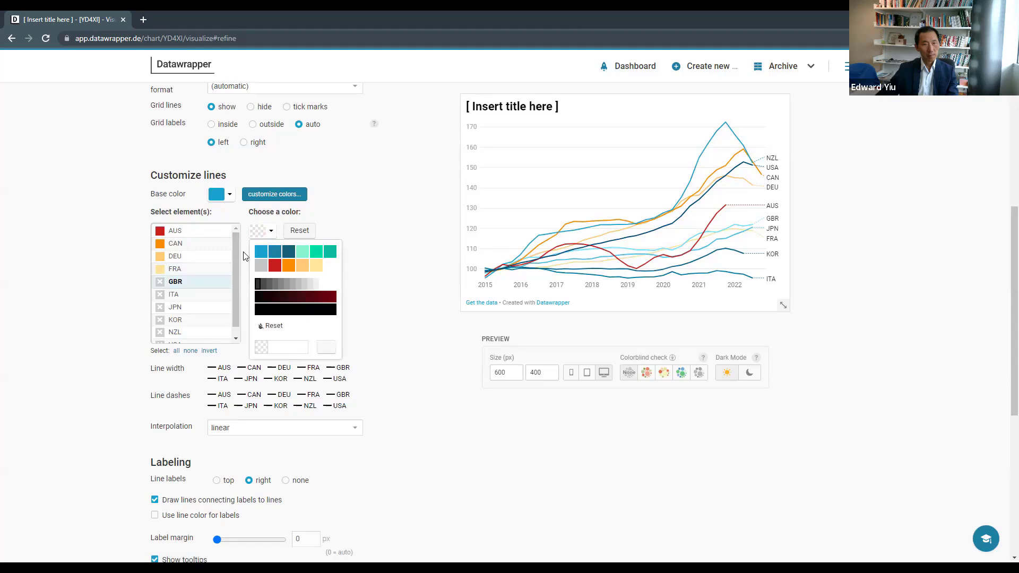
{"action": "left_click", "coordinate": [261, 256]}
{"action": "left_click", "coordinate": [194, 294]}
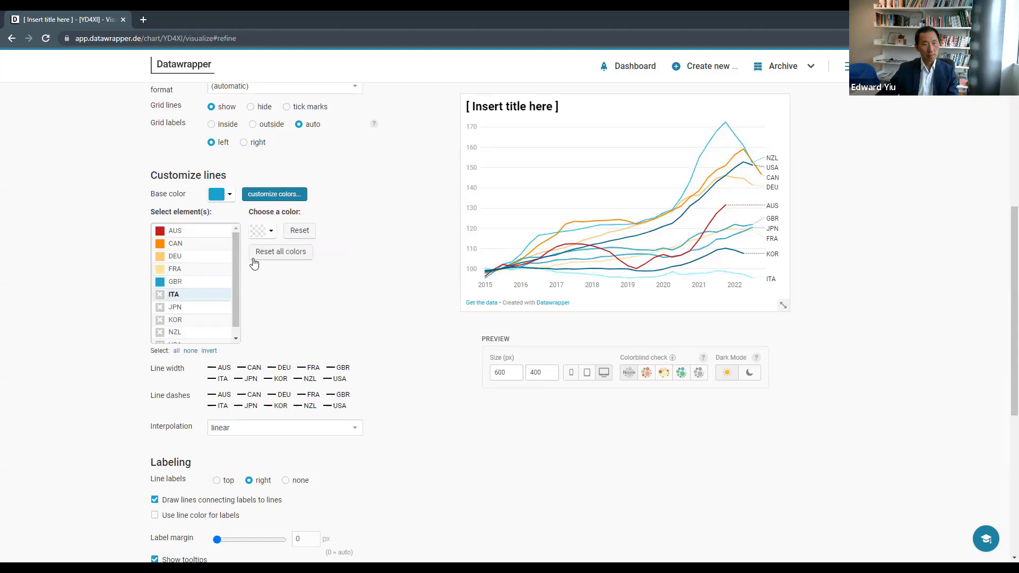
{"action": "left_click", "coordinate": [271, 233]}
{"action": "left_click", "coordinate": [289, 290]}
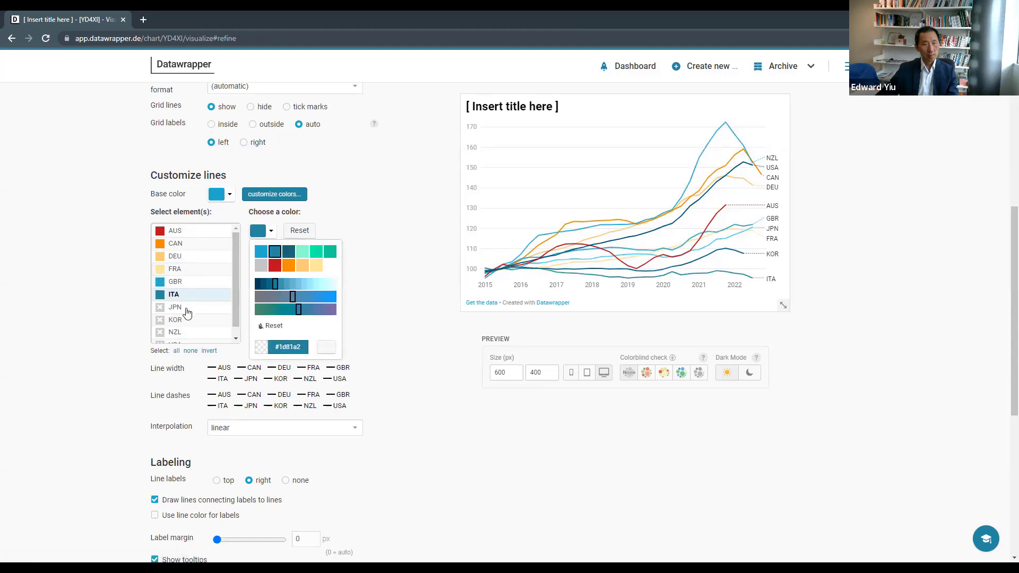
{"action": "left_click", "coordinate": [176, 307]}
{"action": "left_click", "coordinate": [272, 233]}
{"action": "left_click", "coordinate": [289, 253]}
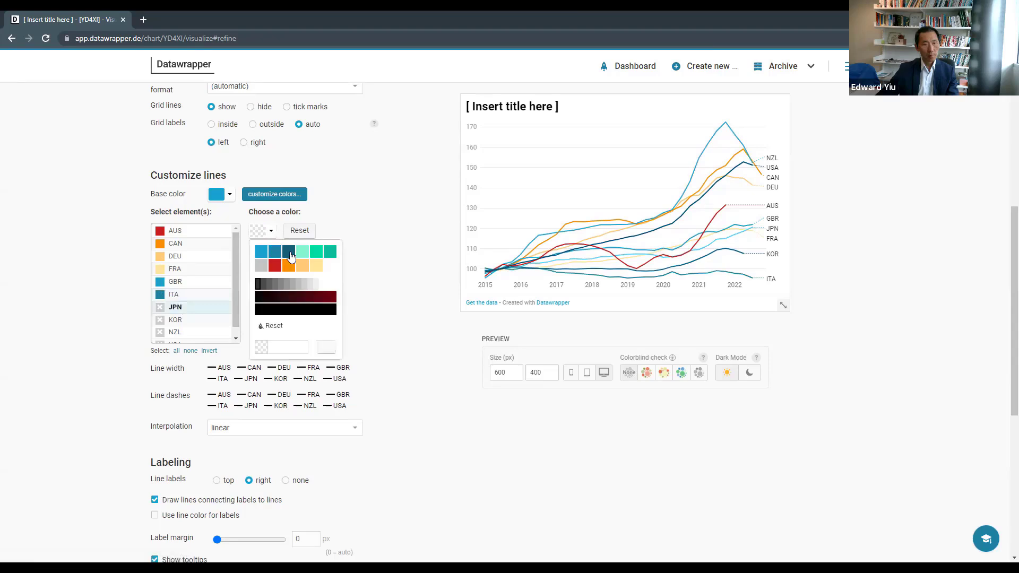
- Colour the KOR line light teal, NZL teal and USA a darker teal
{"action": "left_click", "coordinate": [194, 320]}
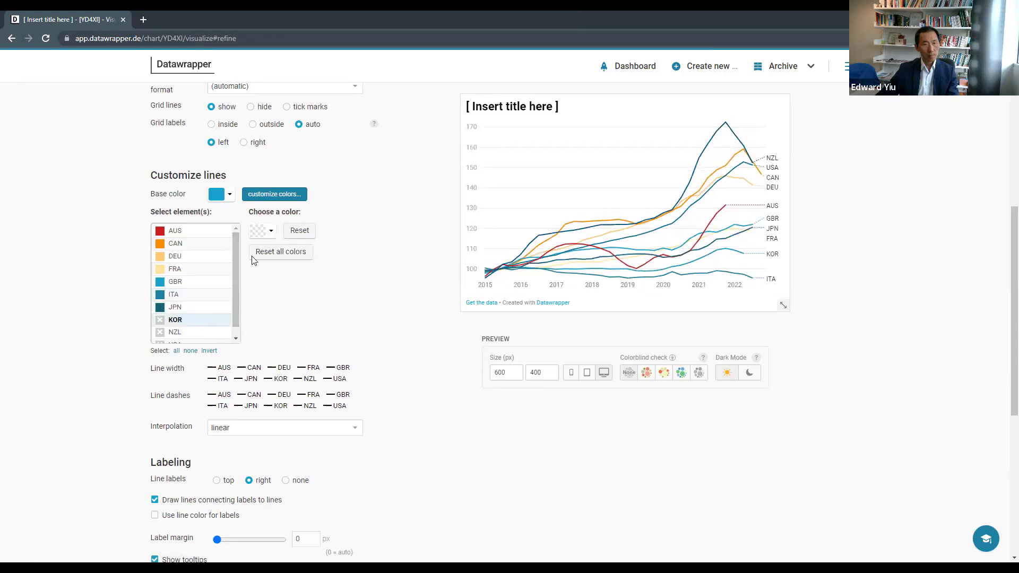
{"action": "left_click", "coordinate": [271, 234]}
{"action": "left_click", "coordinate": [303, 251]}
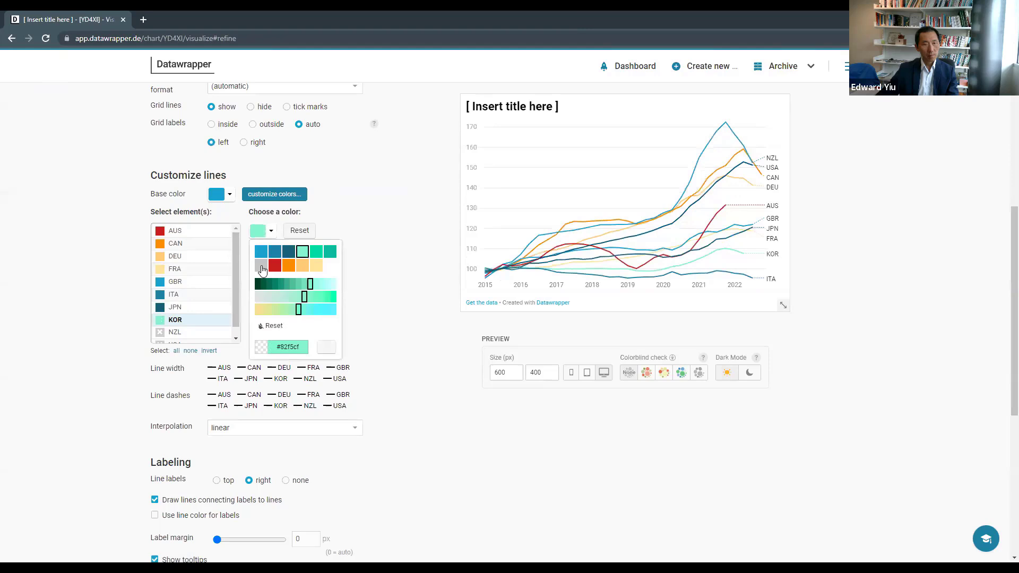
{"action": "left_click", "coordinate": [177, 333]}
{"action": "left_click", "coordinate": [271, 230]}
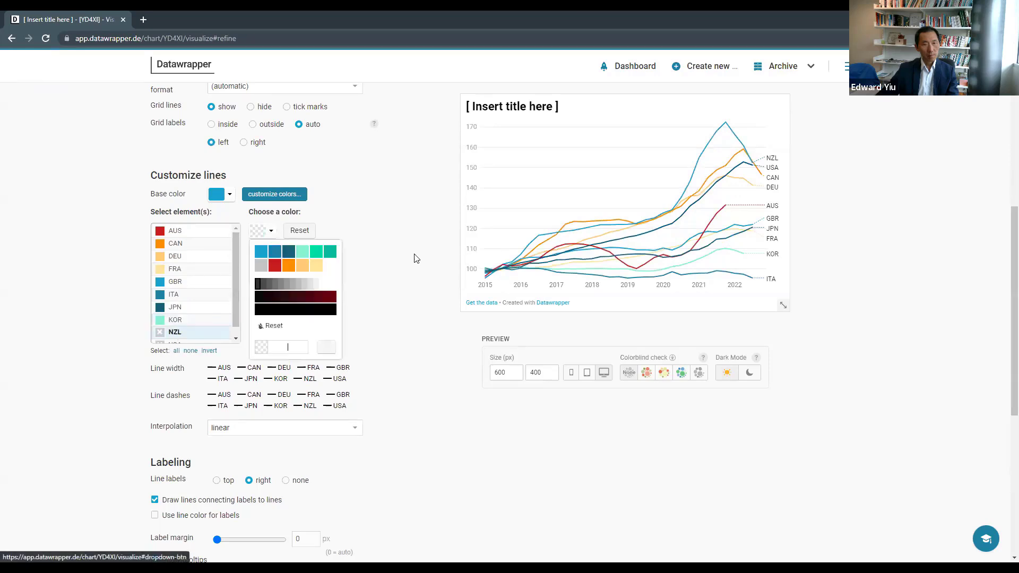
{"action": "left_click", "coordinate": [317, 253]}
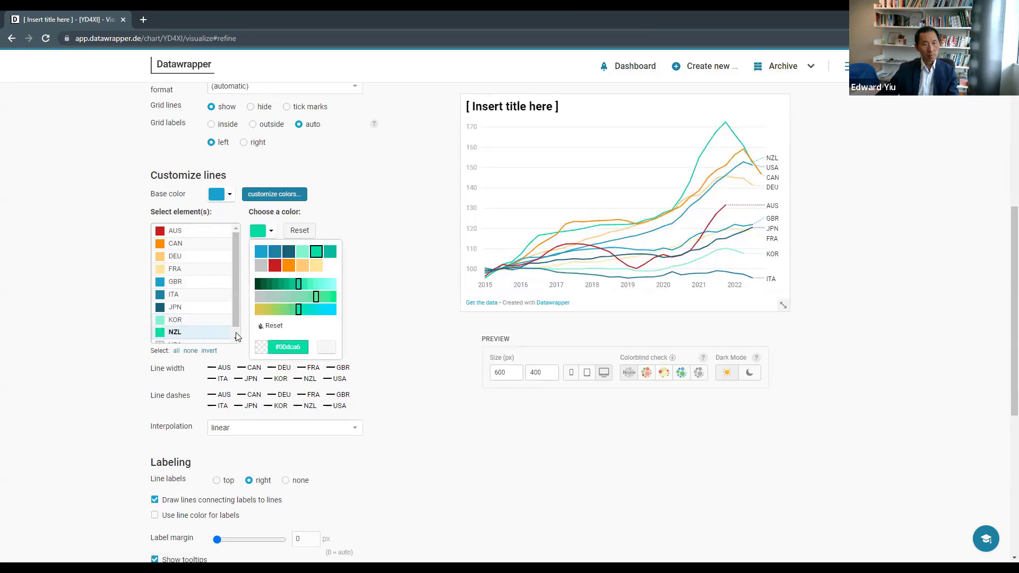
{"action": "scroll", "coordinate": [237, 336], "scroll_direction": "down", "scroll_amount": 1}
{"action": "left_click", "coordinate": [212, 335]}
{"action": "left_click", "coordinate": [271, 230]}
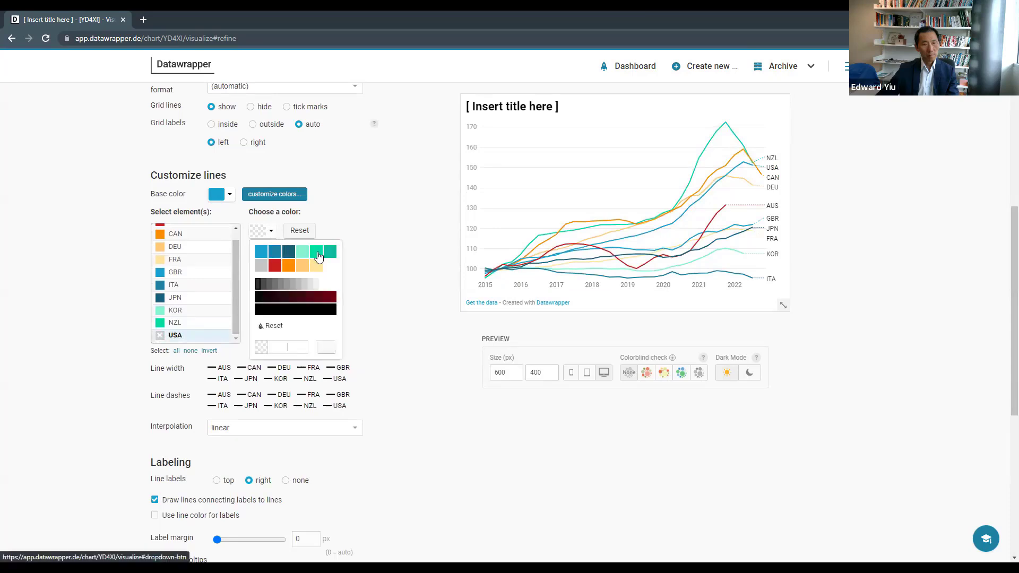
{"action": "left_click", "coordinate": [330, 251]}
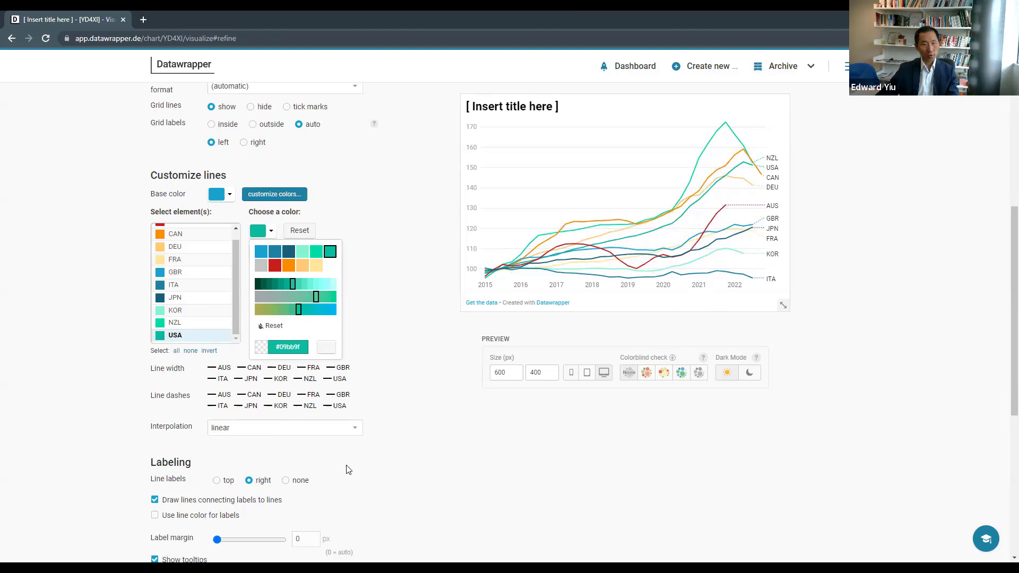
{"action": "left_click", "coordinate": [356, 433]}
{"action": "scroll", "coordinate": [355, 433], "scroll_direction": "down", "scroll_amount": 3}
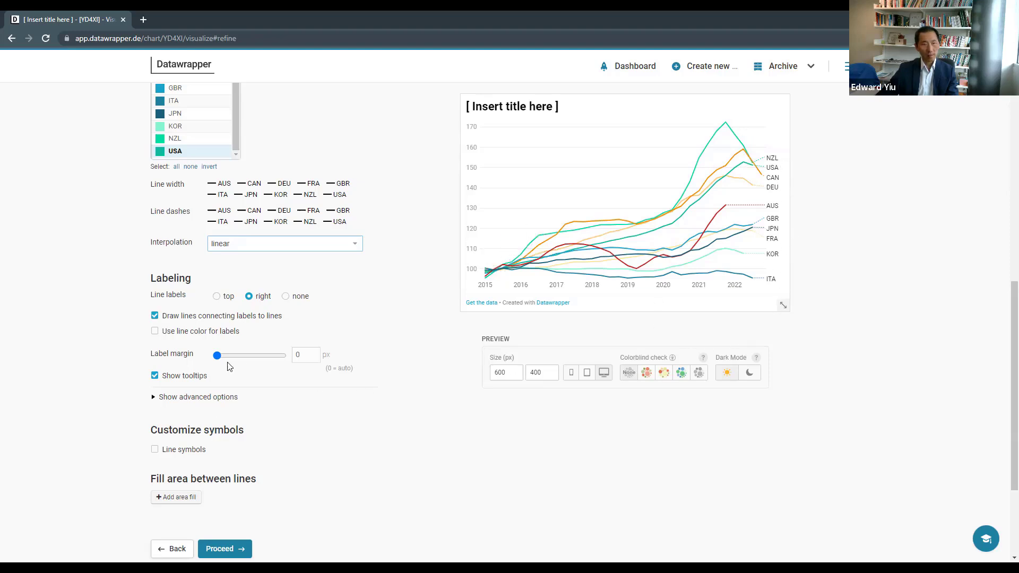
{"action": "scroll", "coordinate": [230, 366], "scroll_direction": "up", "scroll_amount": 15}
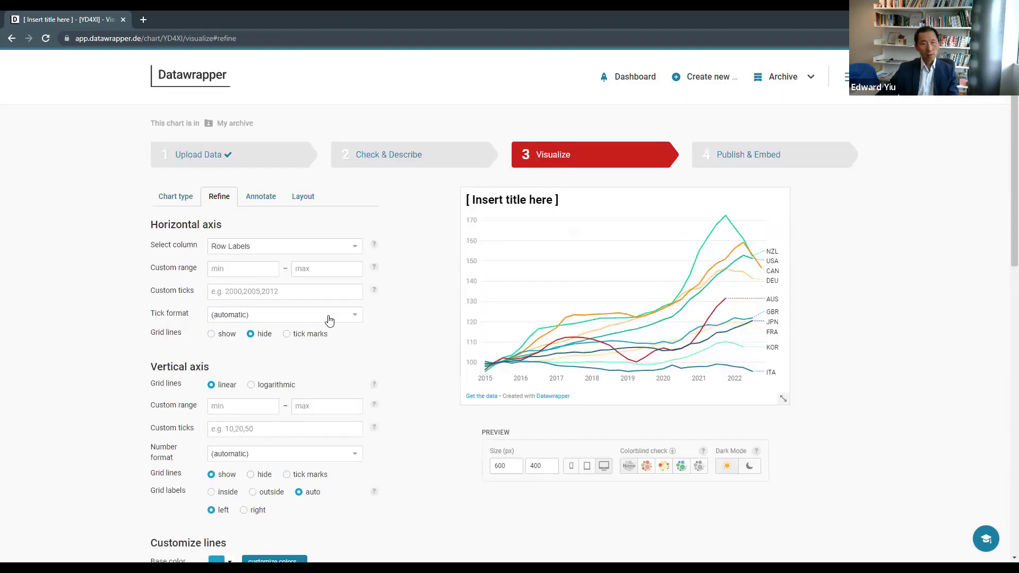
- Title the chart 'Global Real Housing Price Indices 2015Q1-2022Q4' with description '2015=100'
{"action": "left_click", "coordinate": [265, 202]}
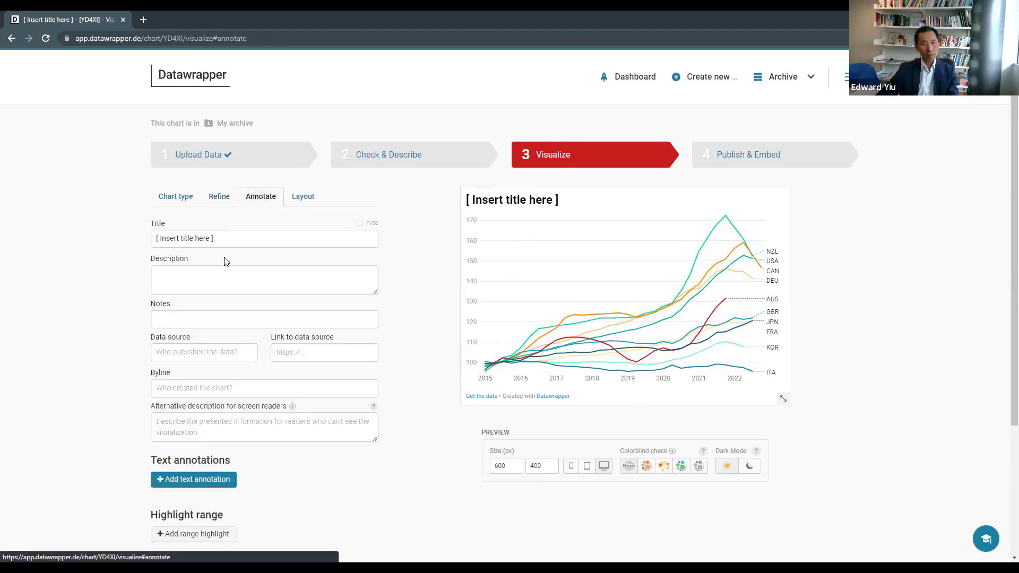
{"action": "left_click_drag", "start_coordinate": [214, 239], "coordinate": [112, 243]}
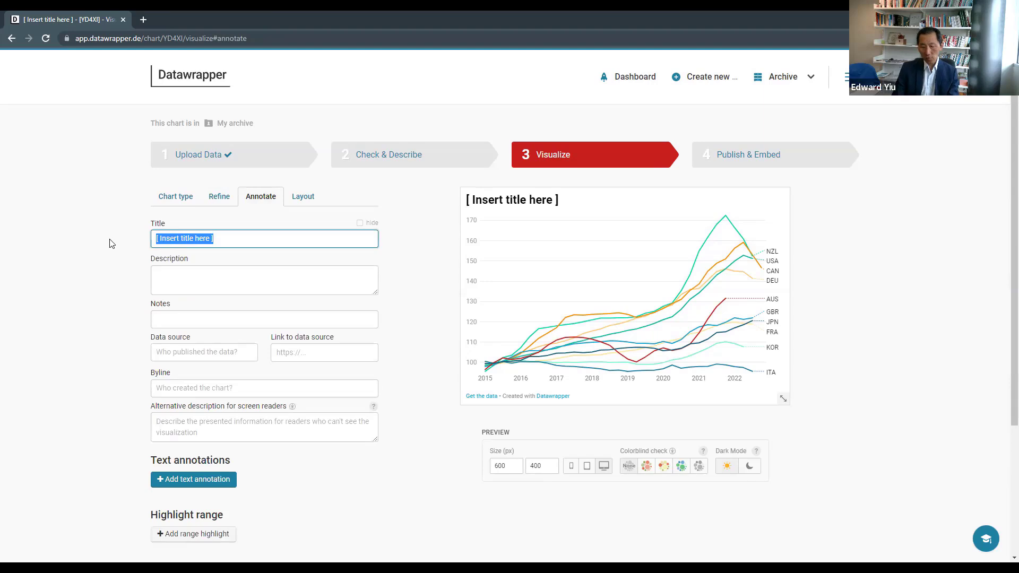
{"action": "type", "text": "Global"}
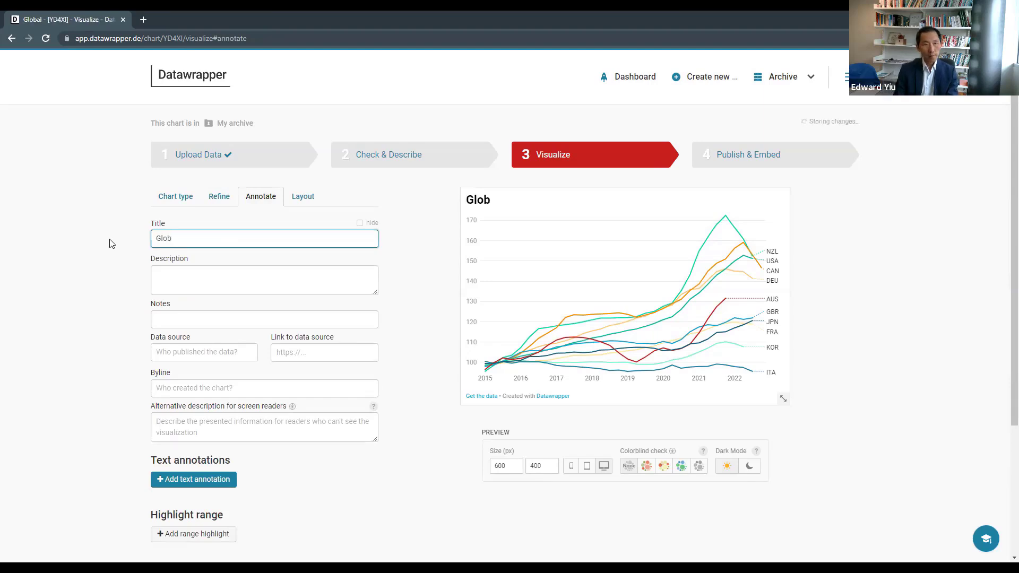
{"action": "type", "text": "Real Housing Price Indices 2015Q1-2022Q4"}
{"action": "left_click", "coordinate": [273, 285]}
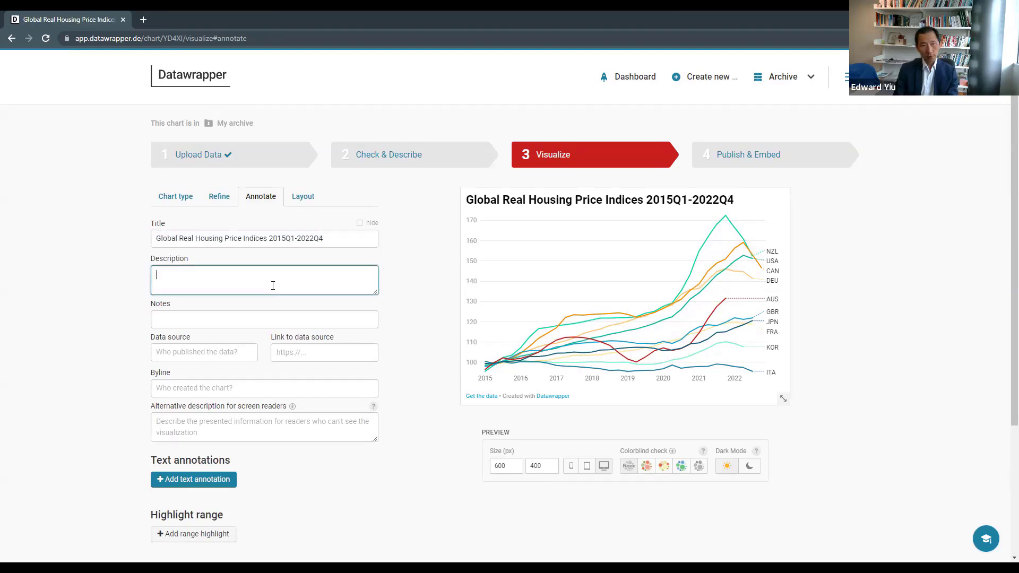
{"action": "type", "text": "2015=100"}
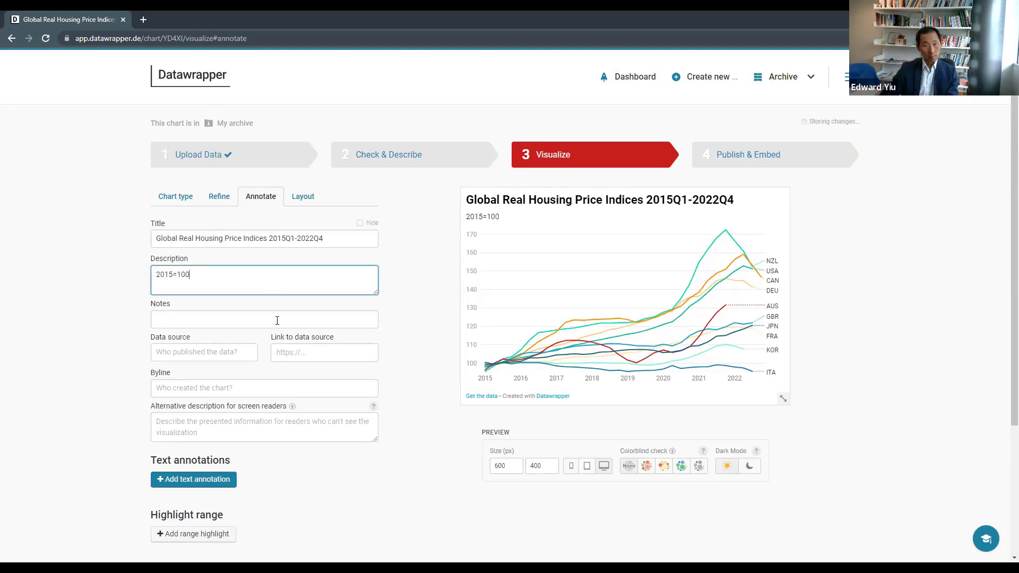
{"action": "left_click", "coordinate": [278, 320]}
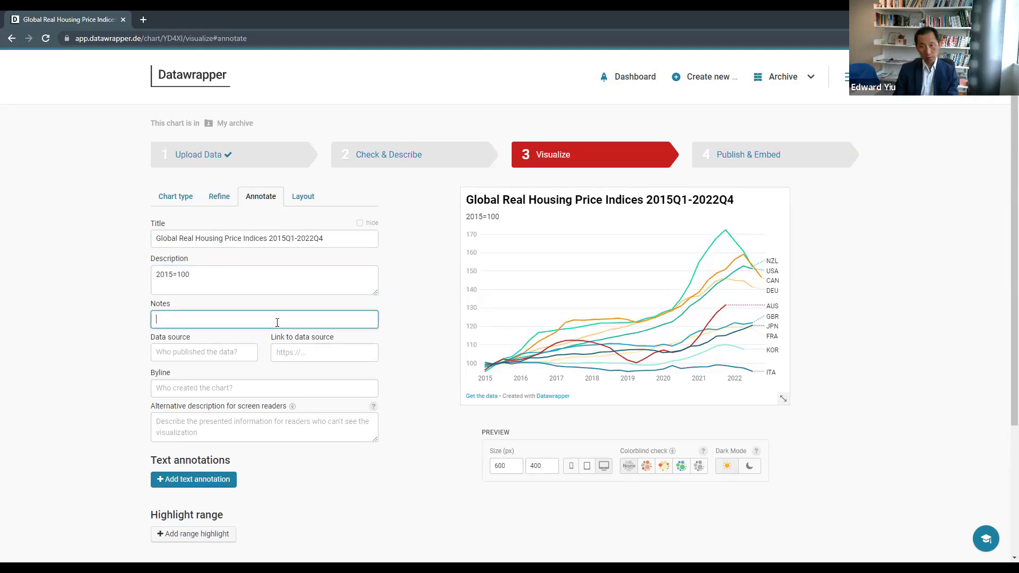
- Set the data source to OECD (2023) with its link, and enter the author's name as byline
{"action": "left_click", "coordinate": [203, 357]}
{"action": "type", "text": "OECD (2023"}
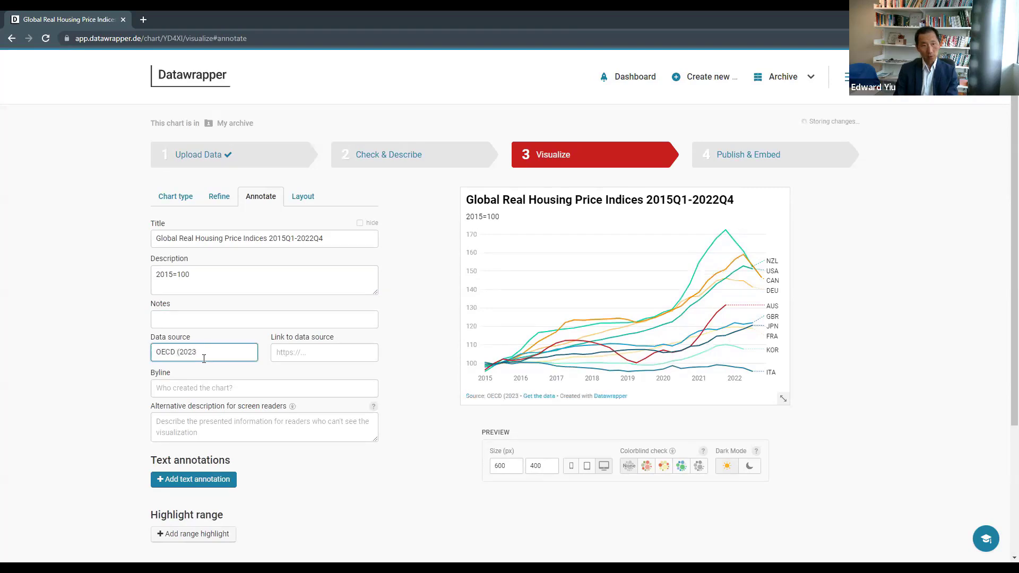
{"action": "type", "text": ")"}
{"action": "left_click", "coordinate": [298, 360]}
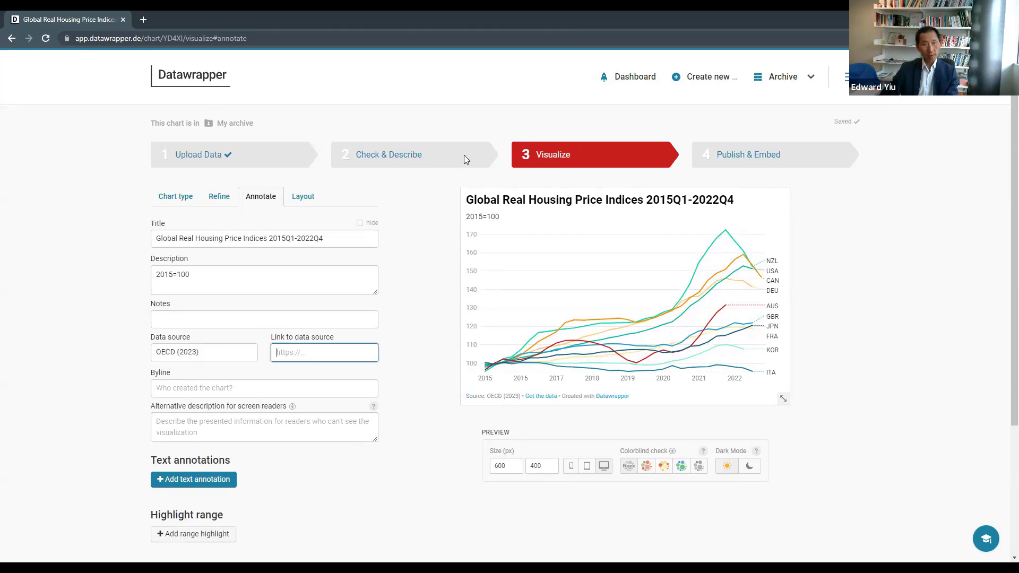
{"action": "key", "text": "ctrl+v"}
{"action": "key", "text": "Tab"}
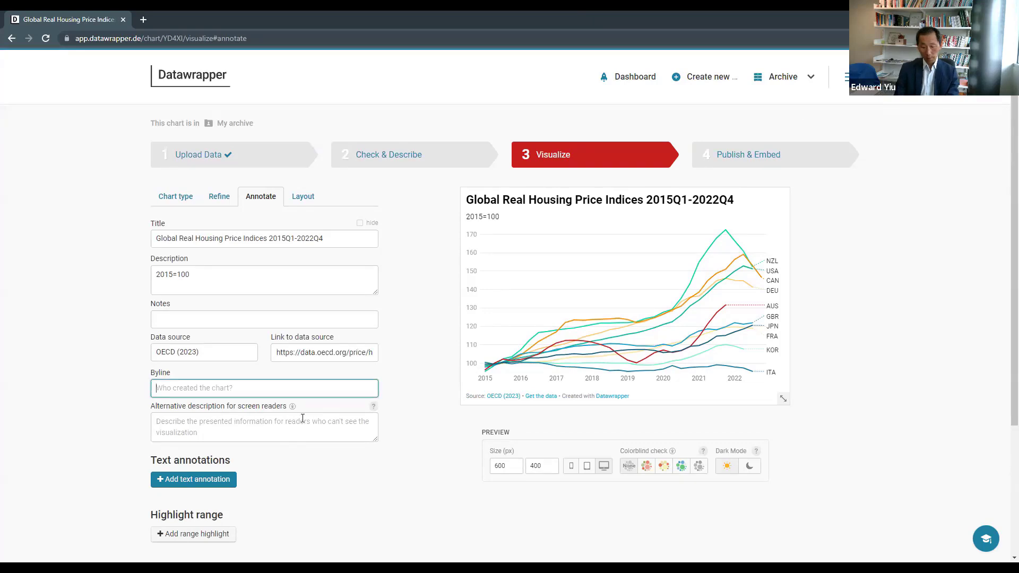
{"action": "type", "text": "ecyY"}
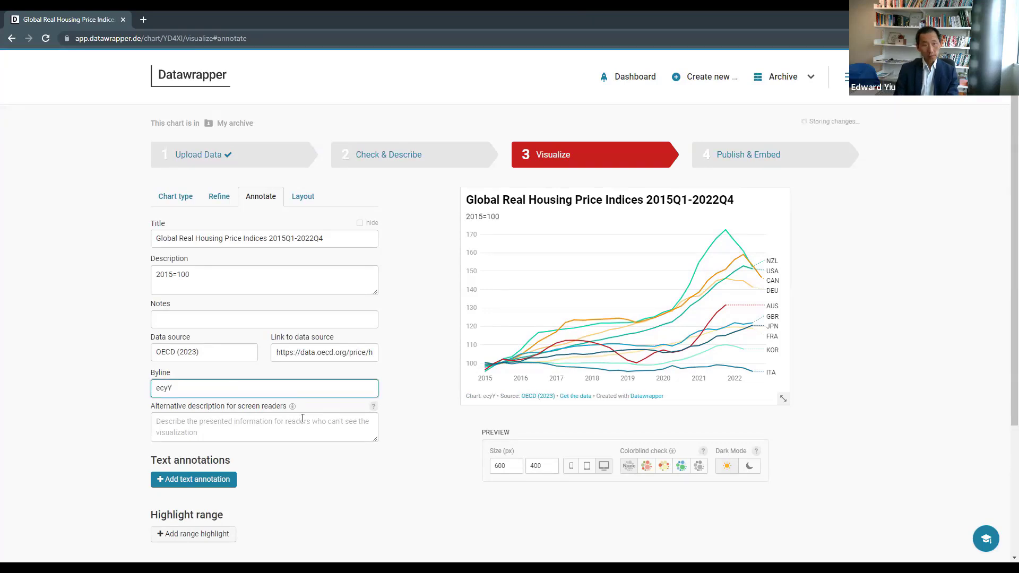
{"action": "key", "text": "BackSpace"}
{"action": "type", "text": "y"}
{"action": "key", "text": "BackSpace"}
{"action": "key", "text": "BackSpace"}
{"action": "key", "text": "BackSpace"}
{"action": "type", "text": "dward yiu"}
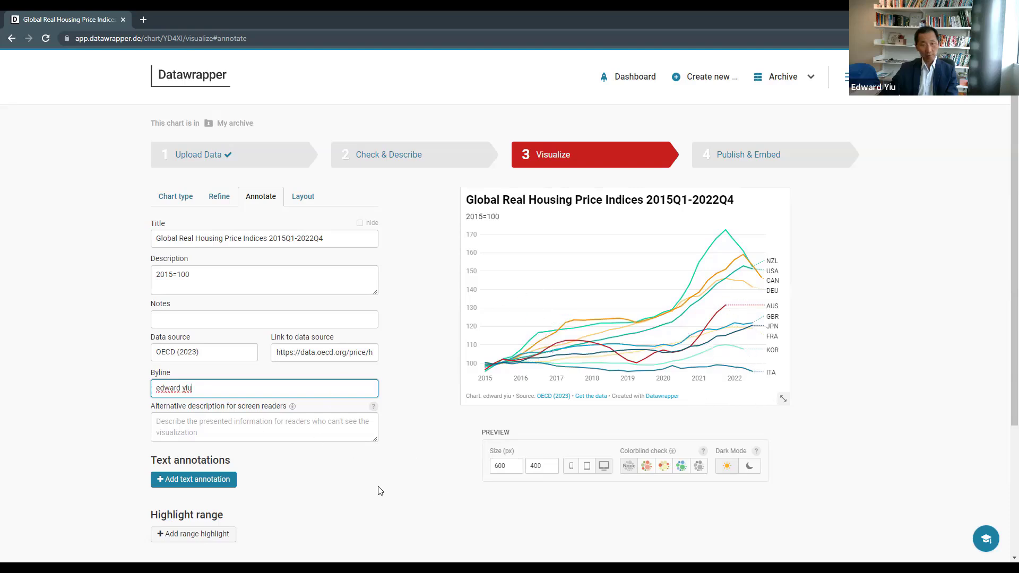
{"action": "scroll", "coordinate": [1006, 405], "scroll_direction": "down", "scroll_amount": 3}
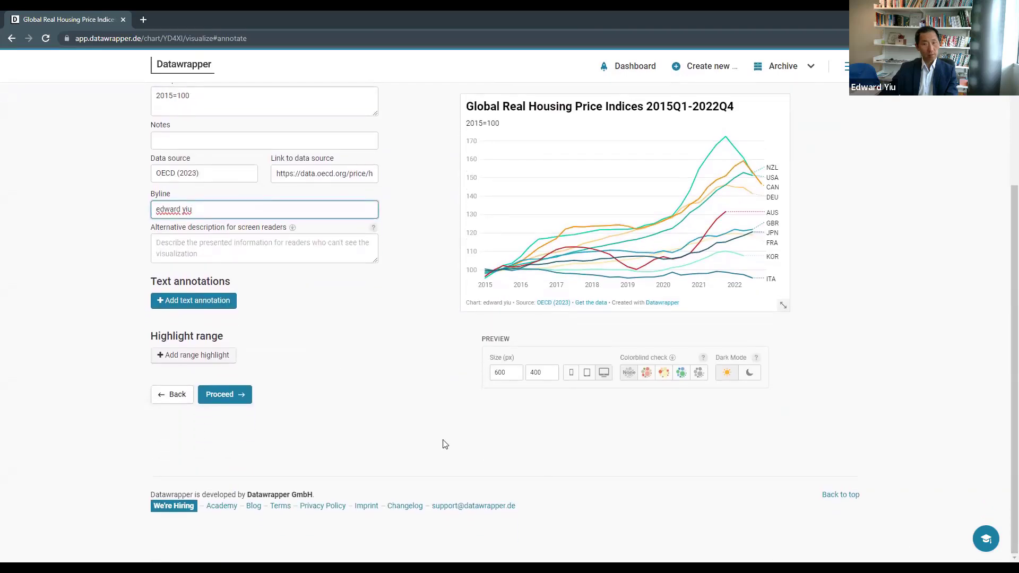
- Add a text annotation 'NZL 2021Q4 172.47' positioned just above-right of New Zealand's peak
{"action": "left_click", "coordinate": [194, 301]}
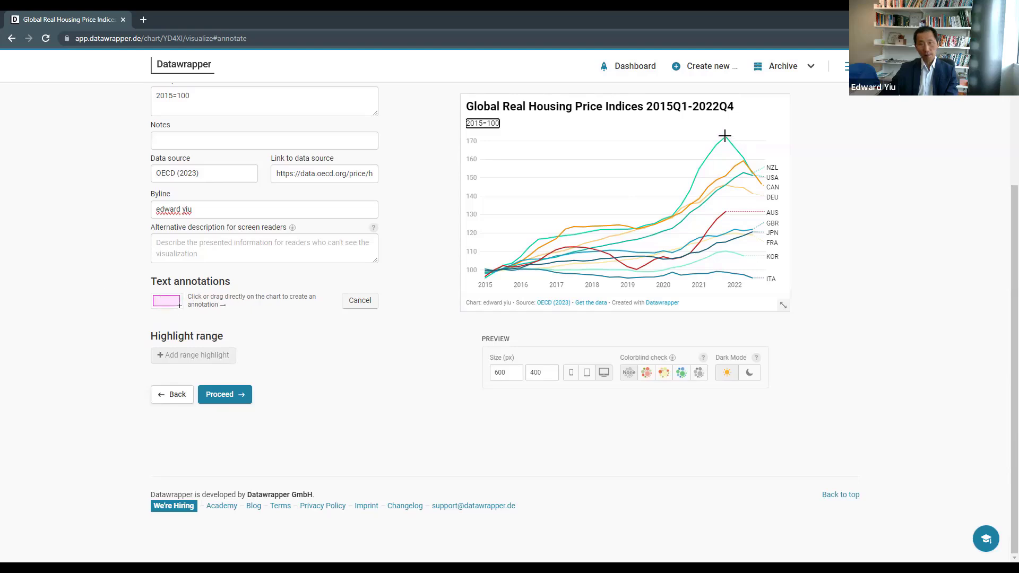
{"action": "left_click_drag", "start_coordinate": [719, 137], "coordinate": [737, 147]}
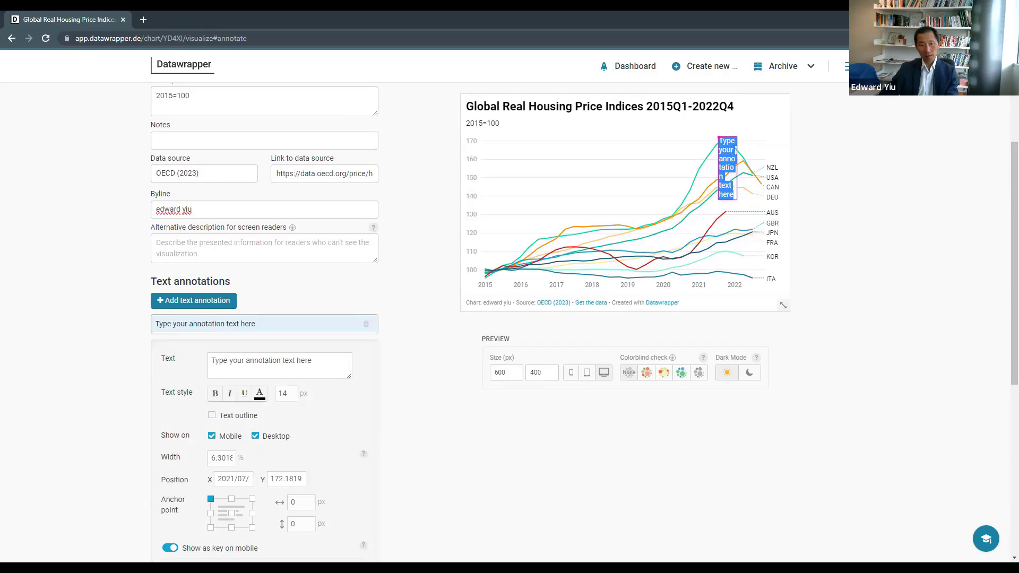
{"action": "left_click_drag", "start_coordinate": [726, 177], "coordinate": [744, 159]}
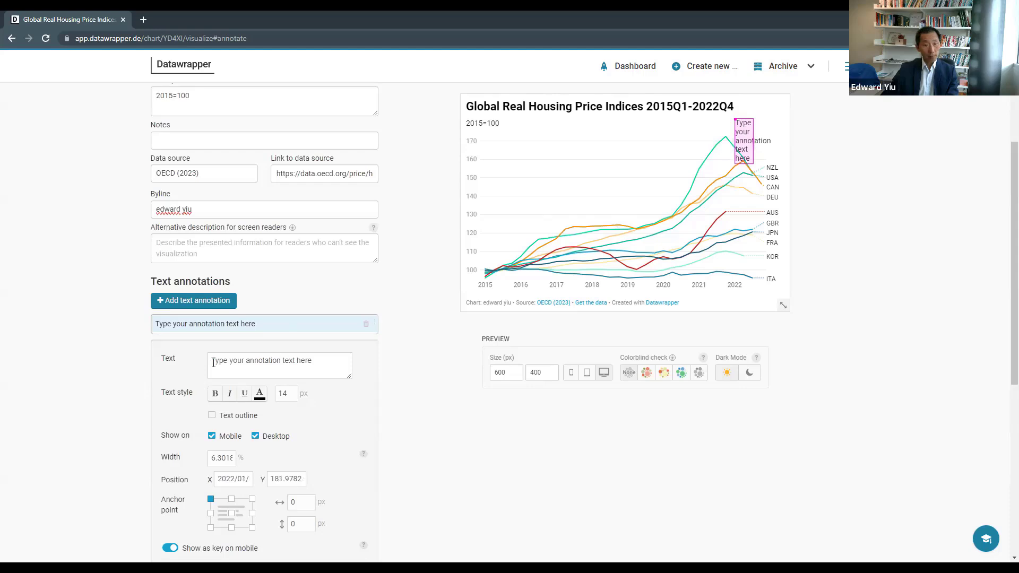
{"action": "left_click_drag", "start_coordinate": [213, 363], "coordinate": [343, 372]}
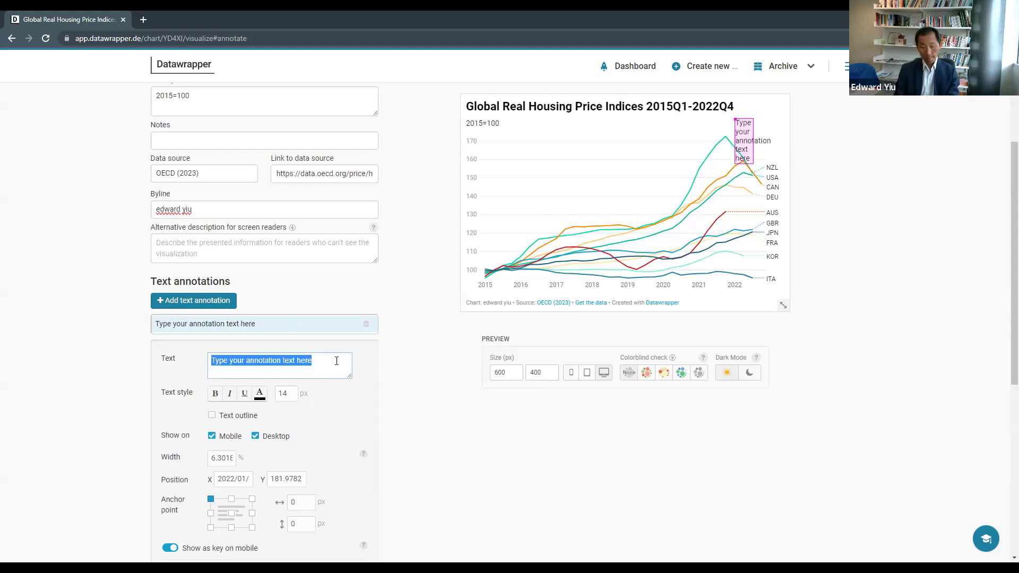
{"action": "type", "text": "NZL 172.47"}
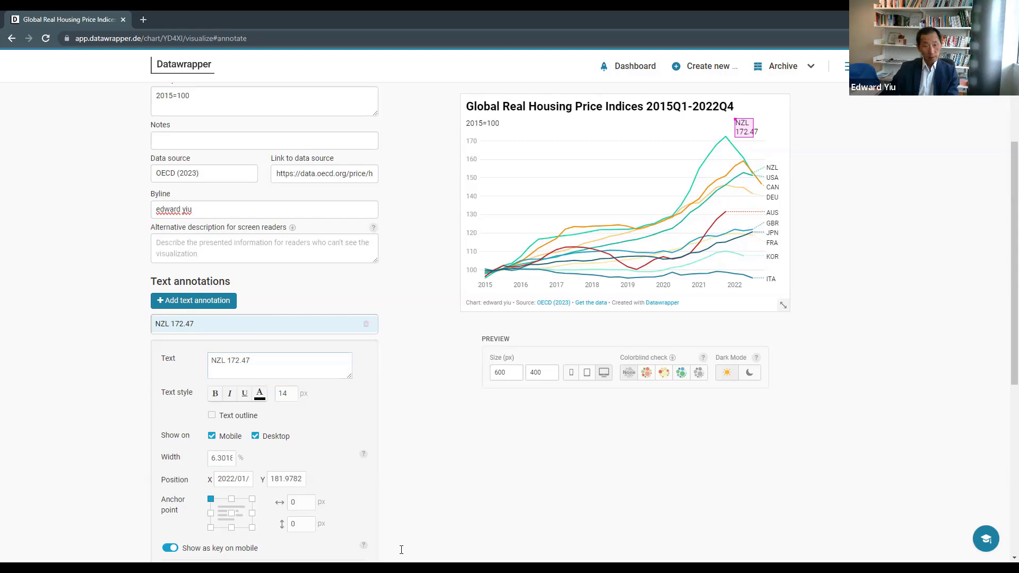
{"action": "type", "text": "2021Q"}
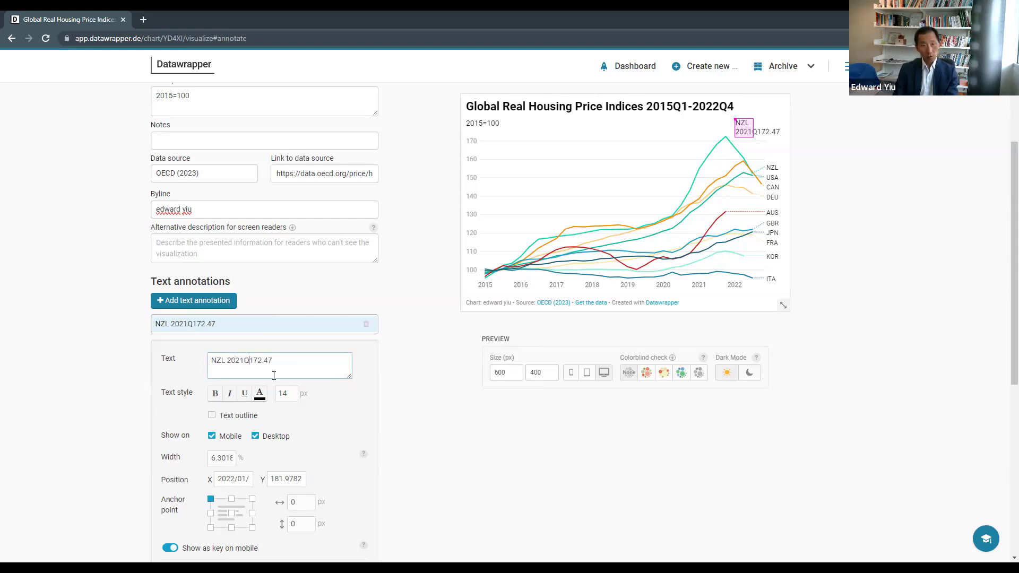
{"action": "type", "text": "4"}
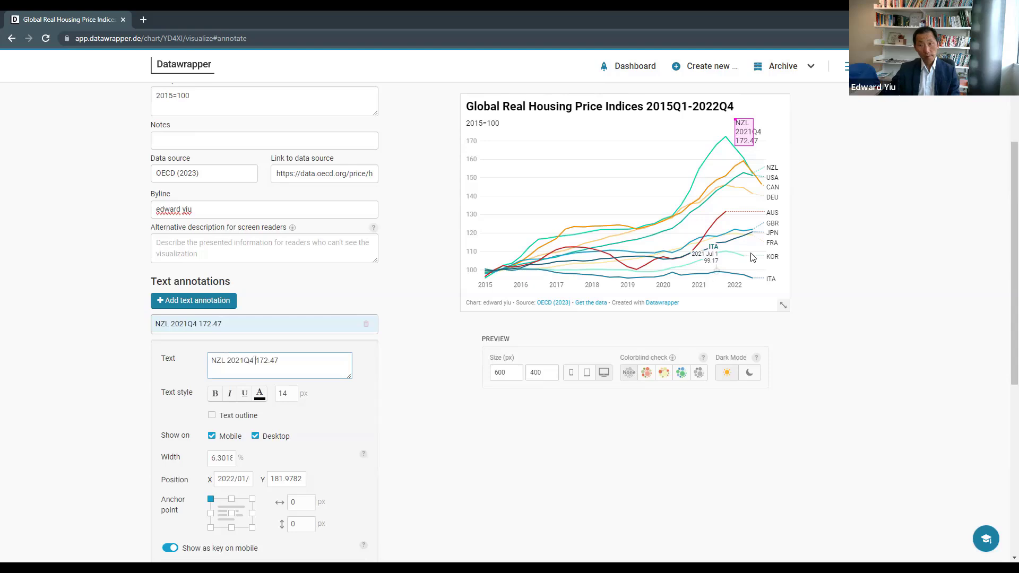
{"action": "left_click", "coordinate": [493, 460]}
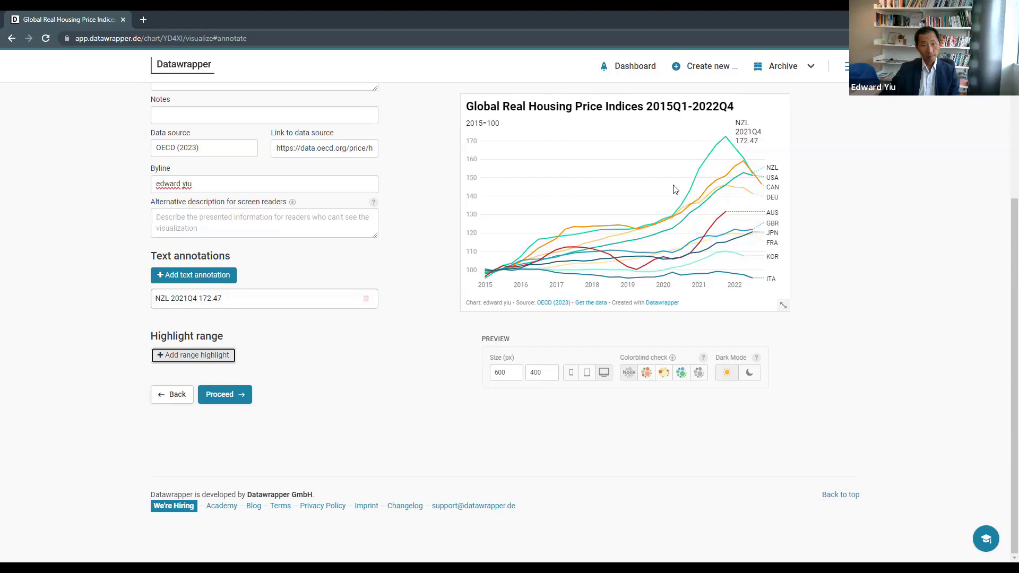
- In Layout, toggle social media share buttons on and back off, leaving them disabled
{"action": "scroll", "coordinate": [396, 228], "scroll_direction": "up", "scroll_amount": 4}
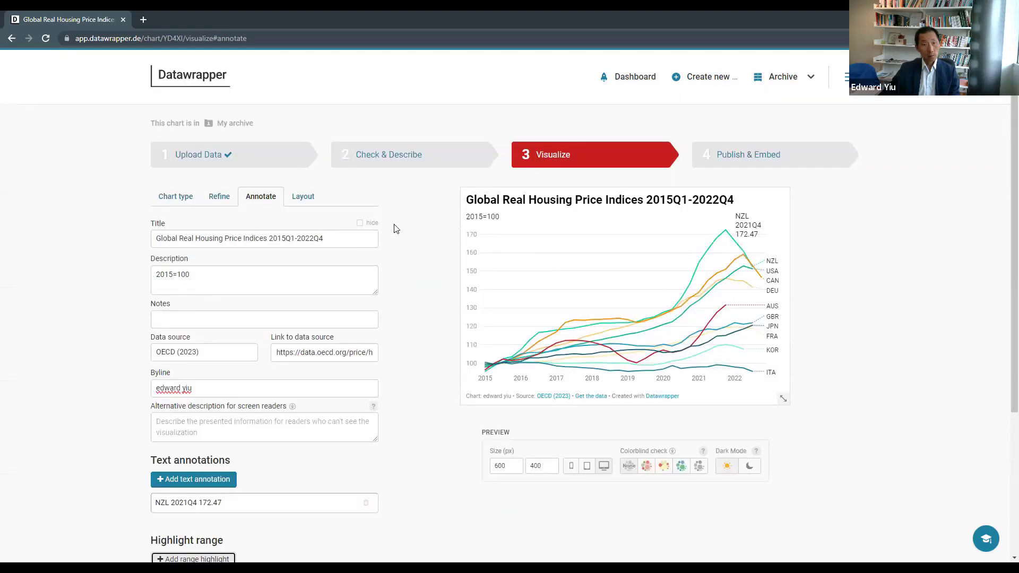
{"action": "left_click", "coordinate": [303, 201]}
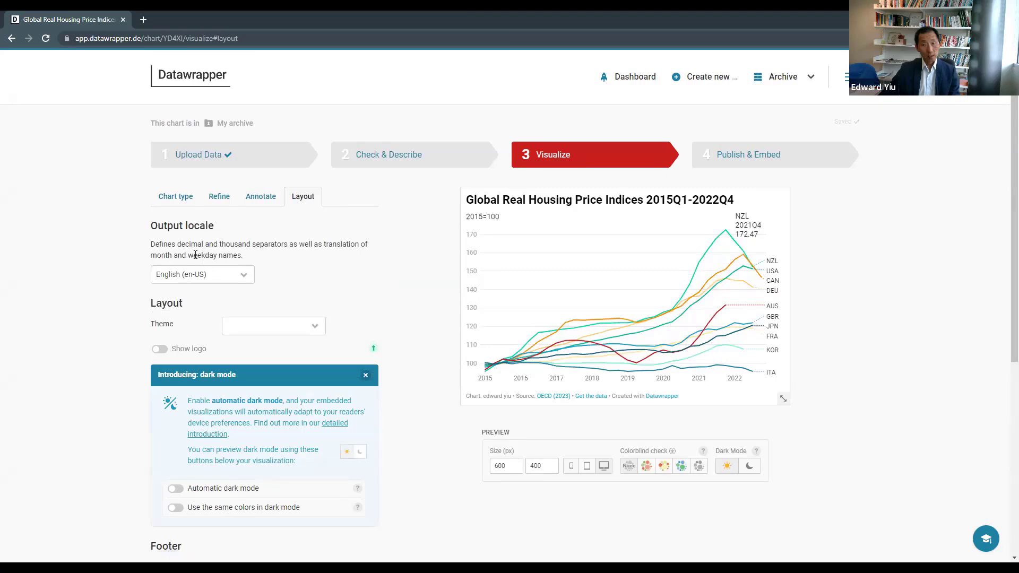
{"action": "scroll", "coordinate": [203, 254], "scroll_direction": "down", "scroll_amount": 4}
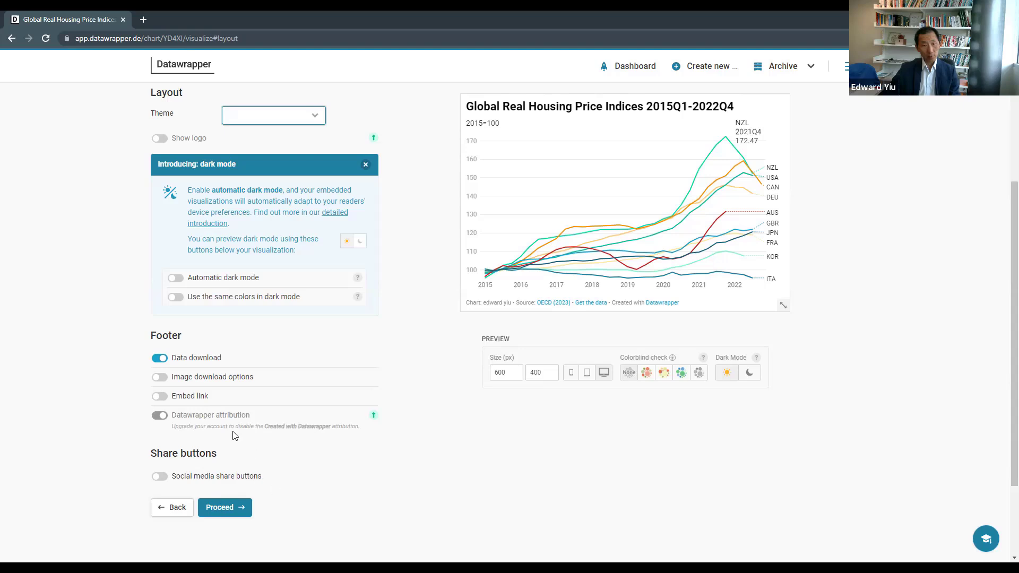
{"action": "left_click", "coordinate": [160, 477]}
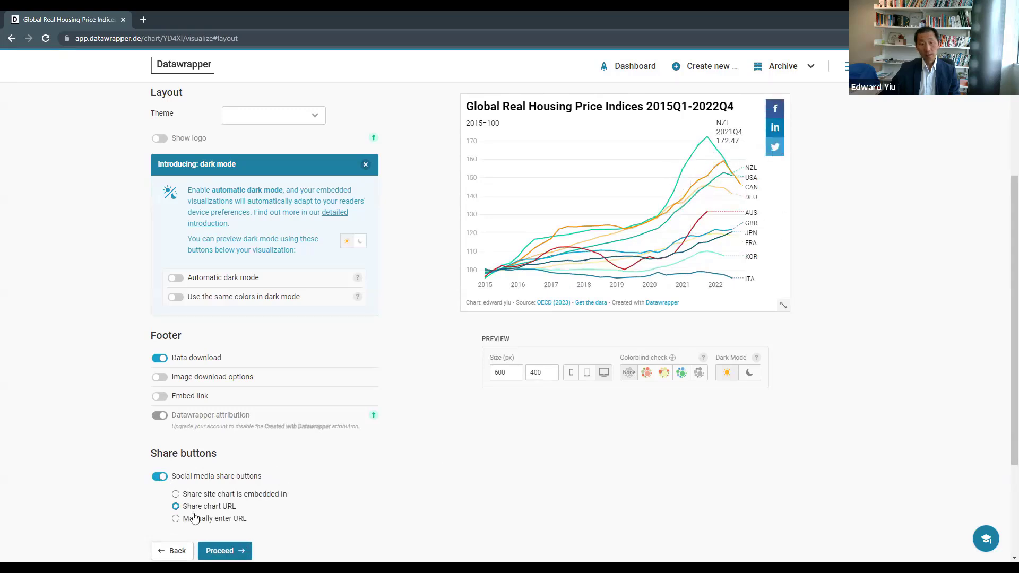
{"action": "left_click", "coordinate": [161, 478]}
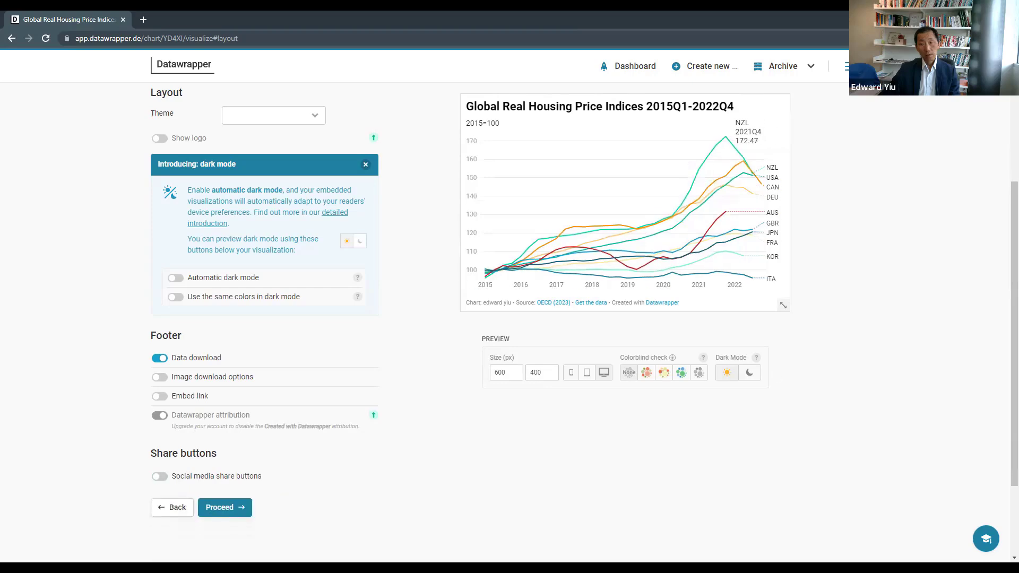
{"action": "scroll", "coordinate": [1003, 371], "scroll_direction": "up", "scroll_amount": 2}
{"action": "scroll", "coordinate": [1003, 371], "scroll_direction": "down", "scroll_amount": 1}
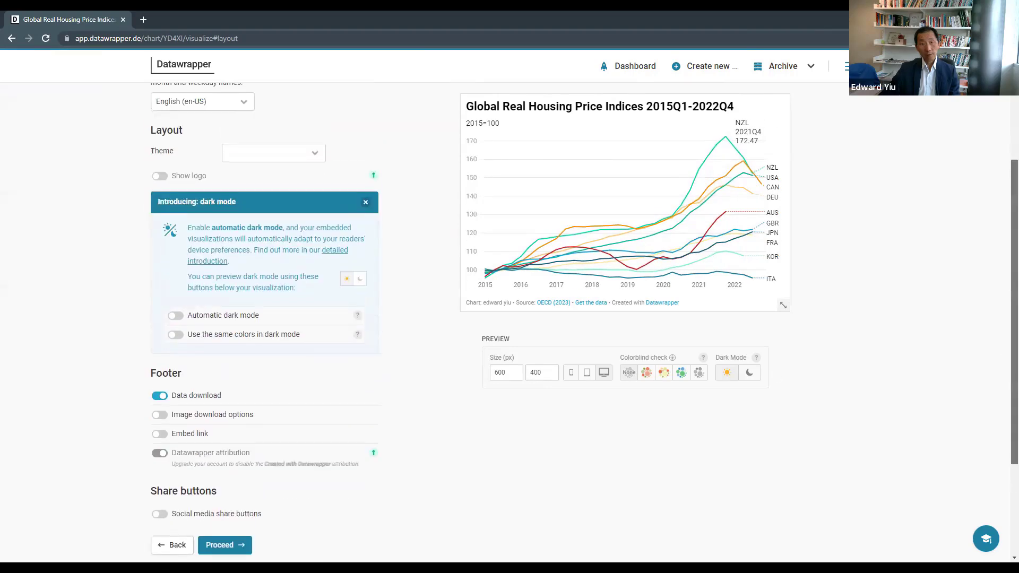
{"action": "scroll", "coordinate": [531, 318], "scroll_direction": "up", "scroll_amount": 3}
{"action": "scroll", "coordinate": [531, 318], "scroll_direction": "down", "scroll_amount": 6}
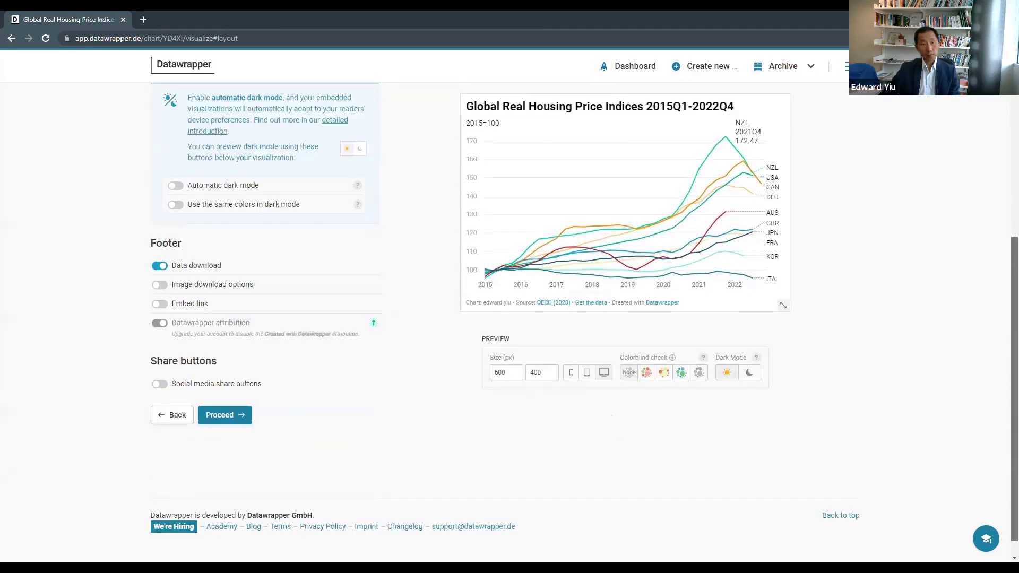
- Move to Publish & Embed and publish the chart online
{"action": "left_click", "coordinate": [228, 417]}
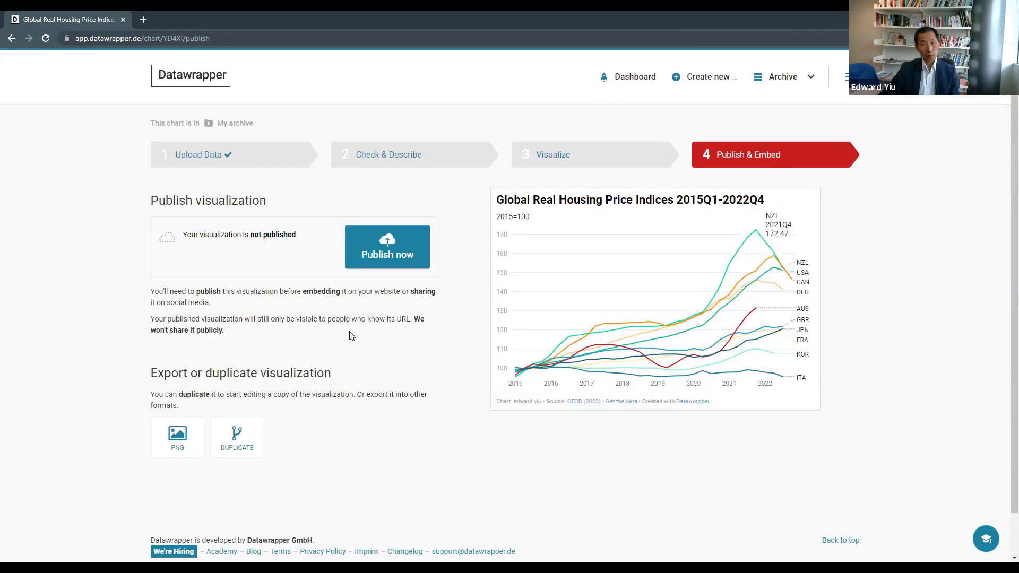
{"action": "left_click", "coordinate": [394, 259]}
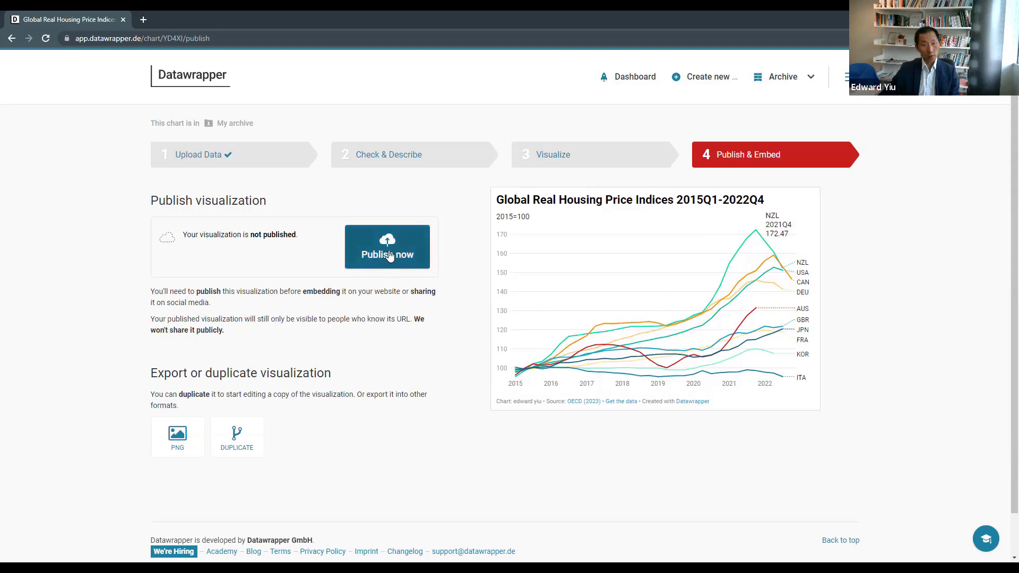
{"action": "left_click", "coordinate": [390, 256]}
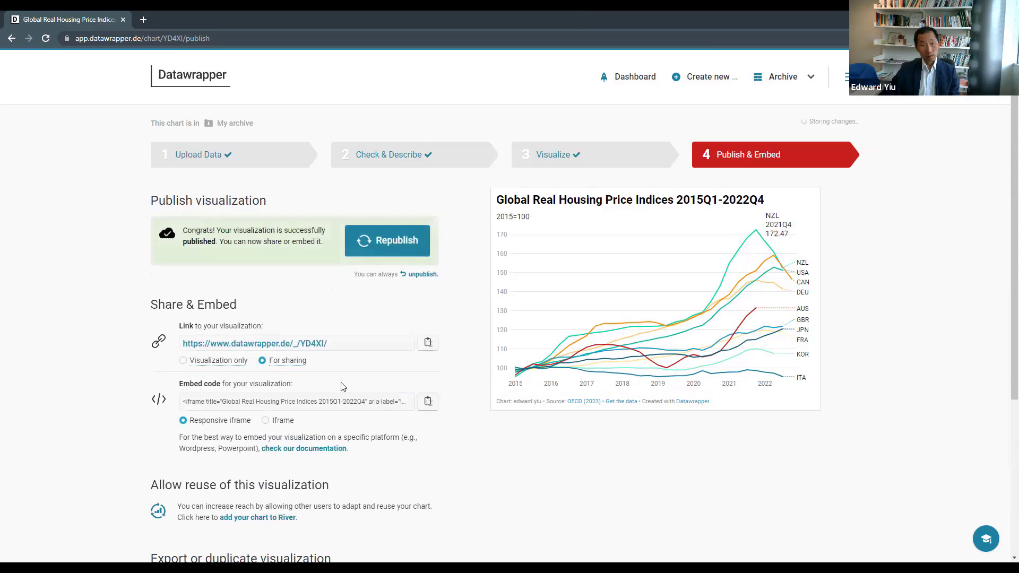
{"action": "mouse_move", "coordinate": [348, 346]}
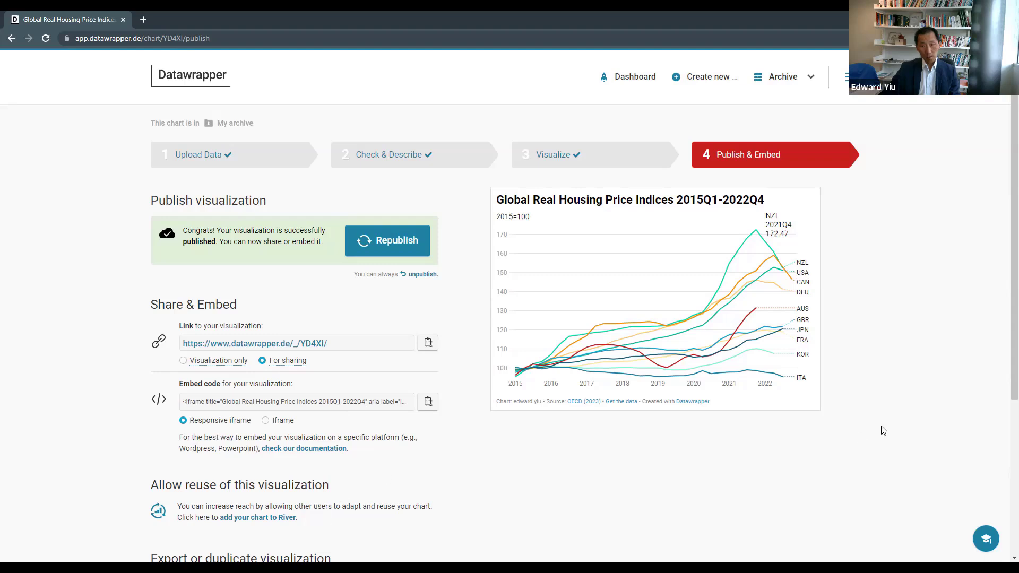
- Choose PNG under Export or duplicate visualization to see the static image options (600×400 px, scale 2)
{"action": "scroll", "coordinate": [1005, 424], "scroll_direction": "down", "scroll_amount": 3}
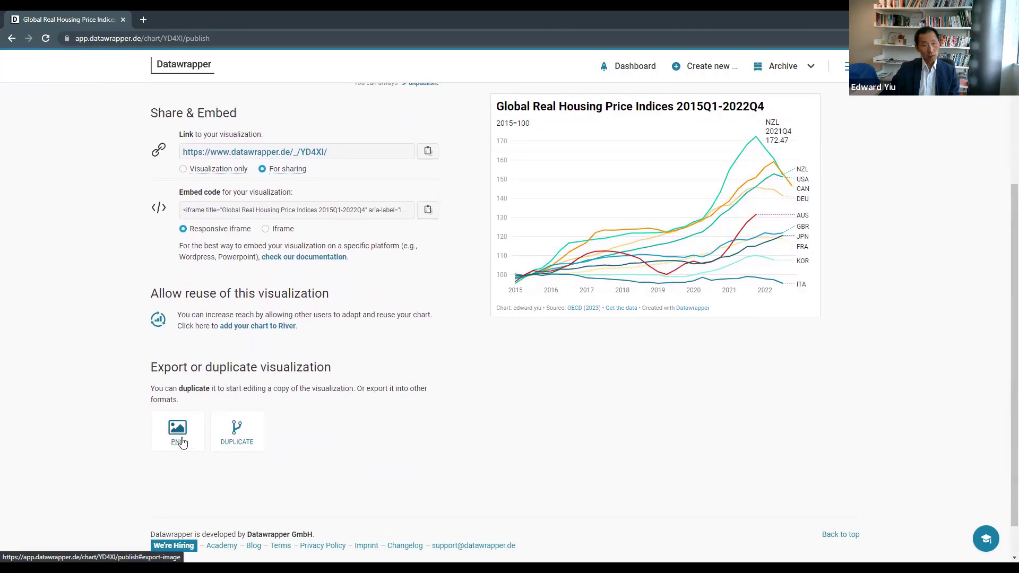
{"action": "left_click", "coordinate": [177, 434]}
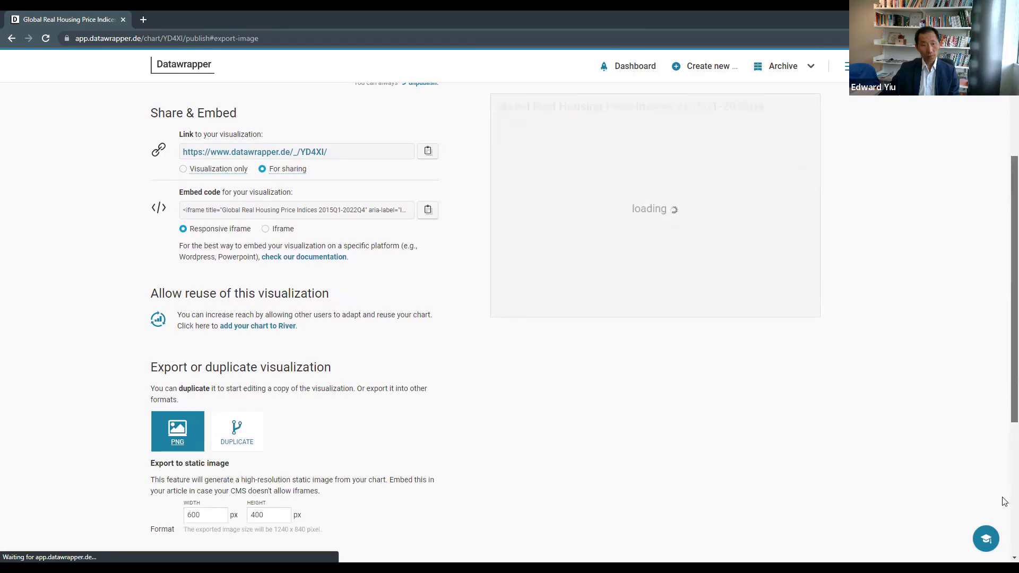
{"action": "scroll", "coordinate": [423, 470], "scroll_direction": "down", "scroll_amount": 4}
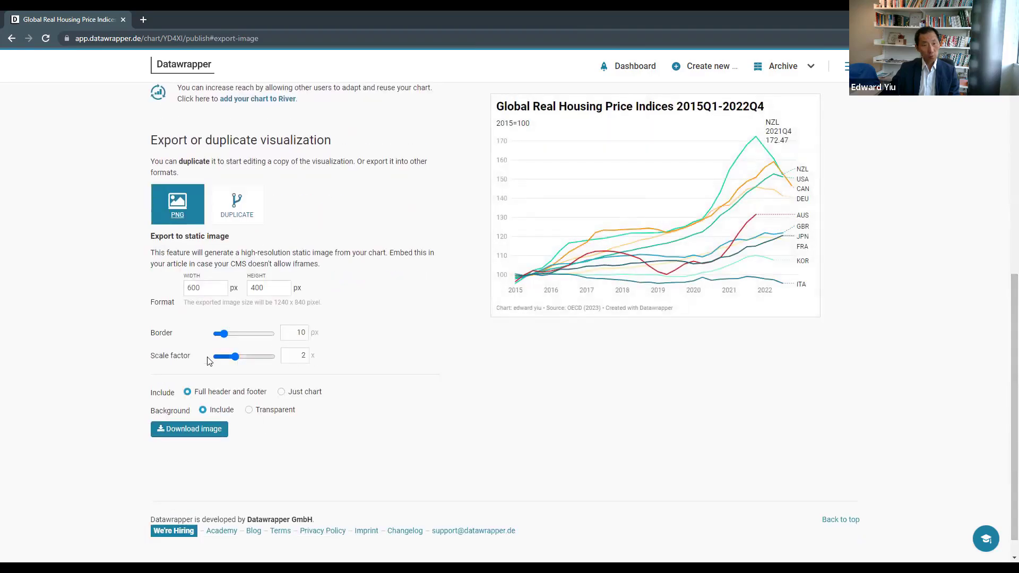